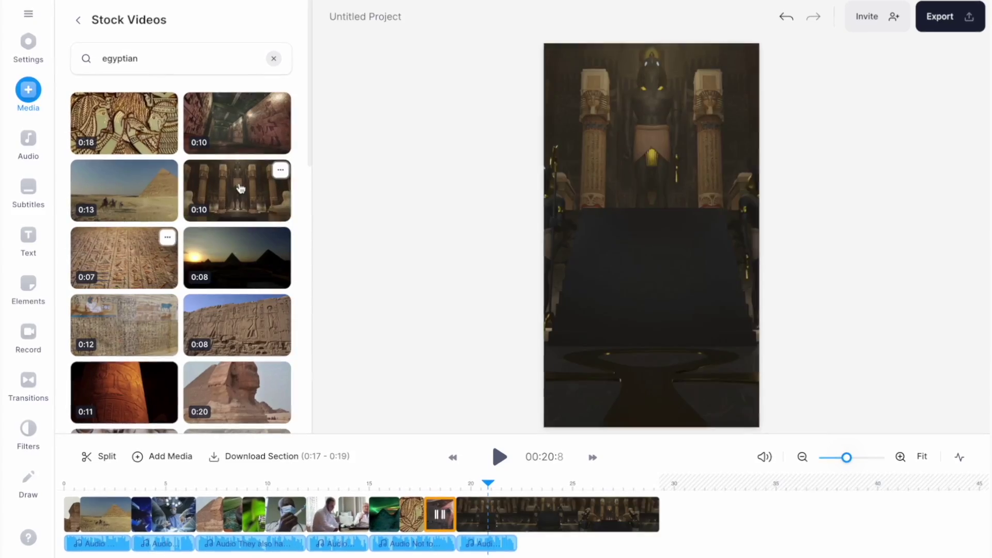
- Select the last stock clip in the timeline and preview the finished Egyptian-medicine short
click(517, 516)
click(499, 458)
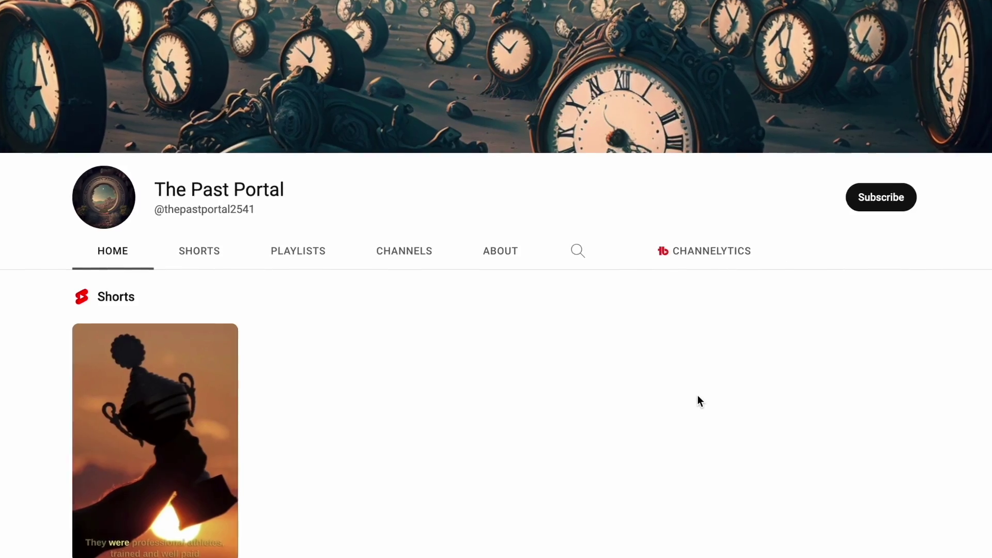
- Type the ChatGPT prompt 'what are some great youtube video topics about ancient history?'
scroll(699, 396, down, 2)
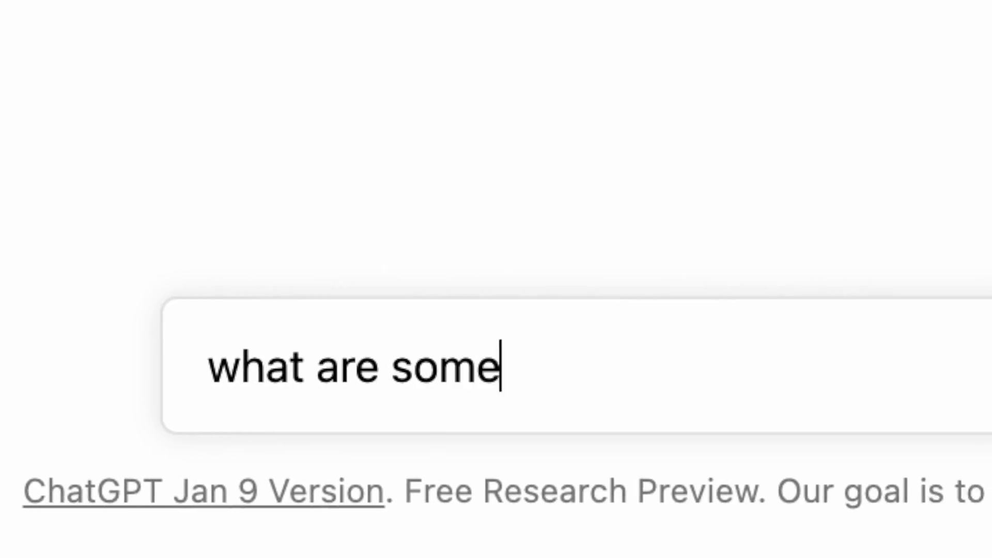
text(great youtube video topics)
text( about ancient h)
text(istory)
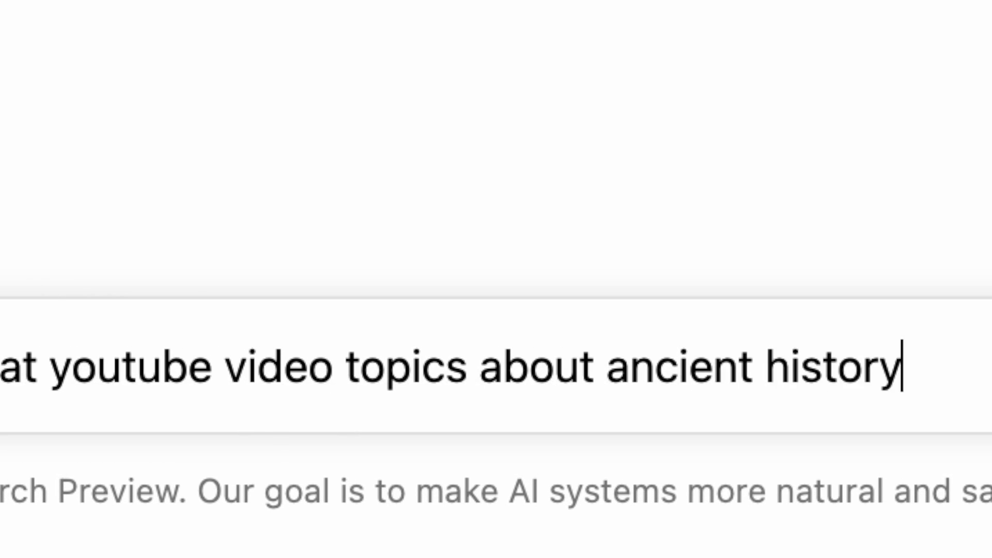
text(?)
- Send the topics prompt, ask 'what is something that most people don't know about the ancient egyptians?', and select the medicine answer
key(Return)
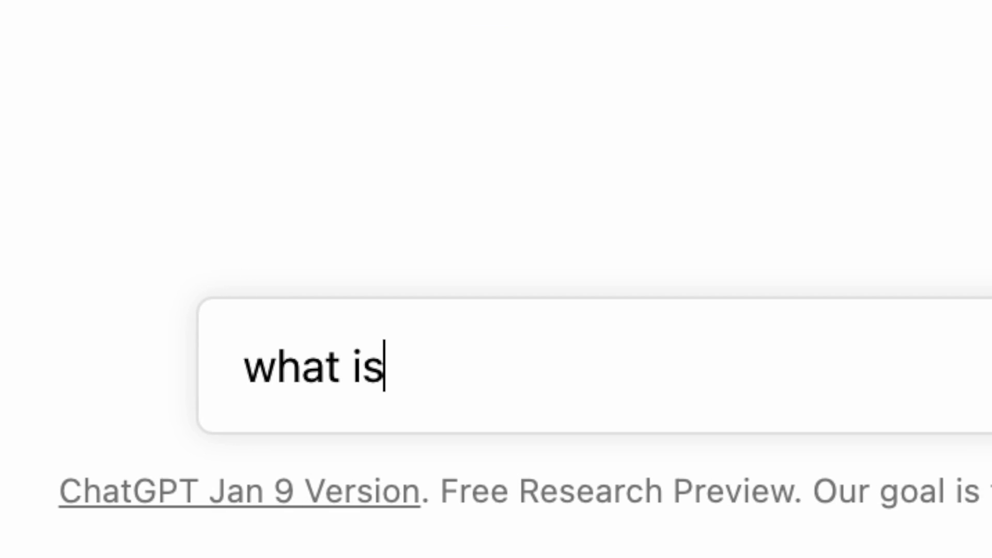
text(g that most people don't )
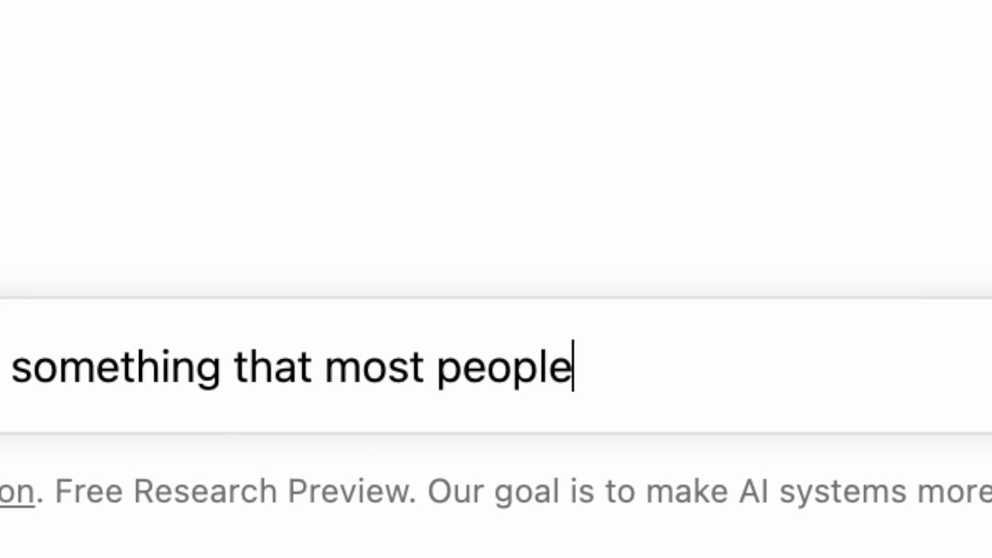
text(know about the ancient )
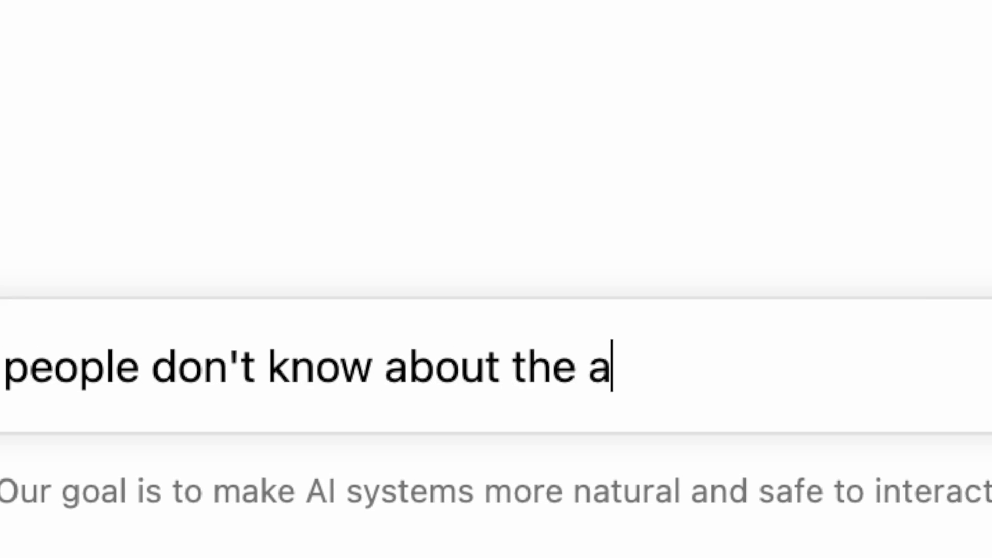
text(egyptians?)
key(Return)
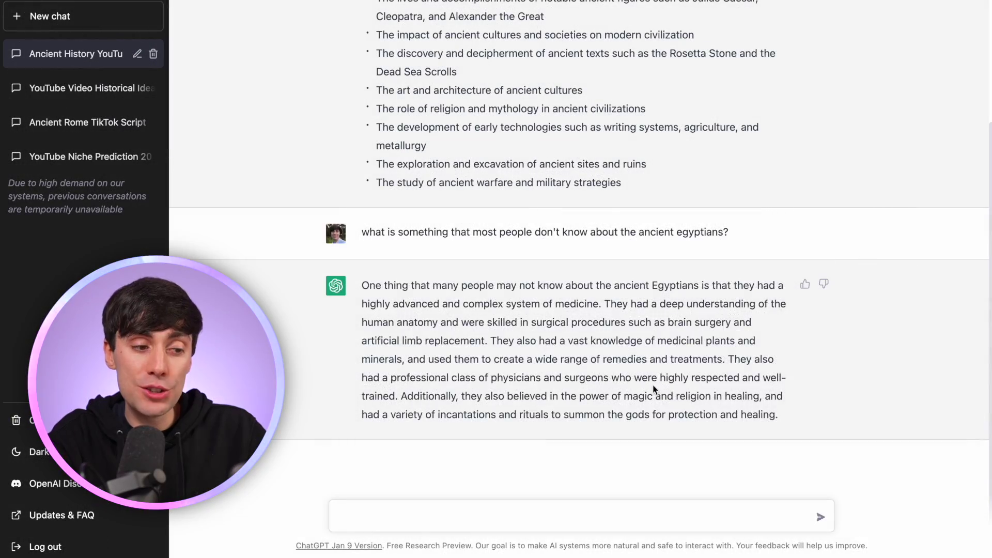
triple_click(653, 386)
key(ctrl+c)
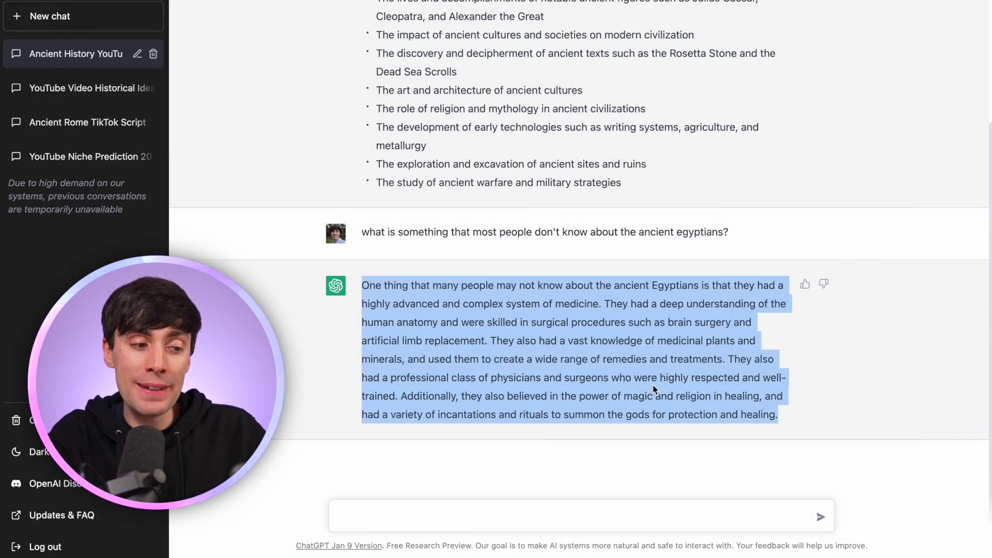
- Send 'write me a fast paced tiktok script based on this fact:' with the copied medicine fact pasted in
click(899, 485)
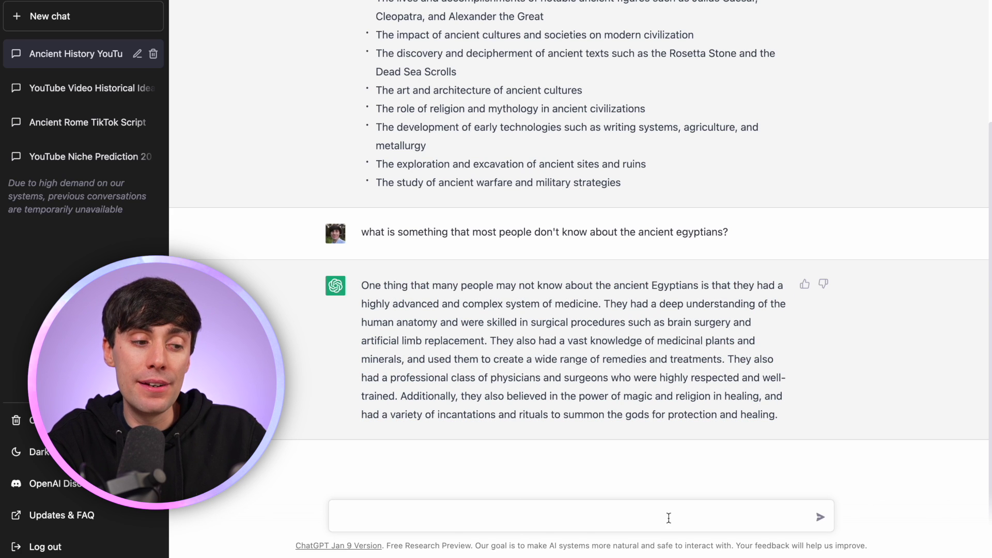
text(write me a fast paced )
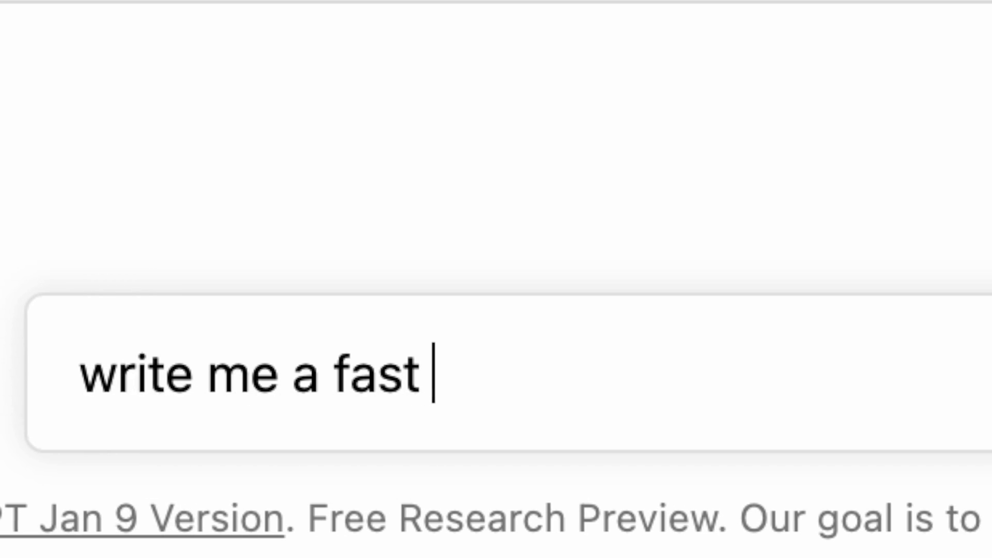
text(tiktok script b)
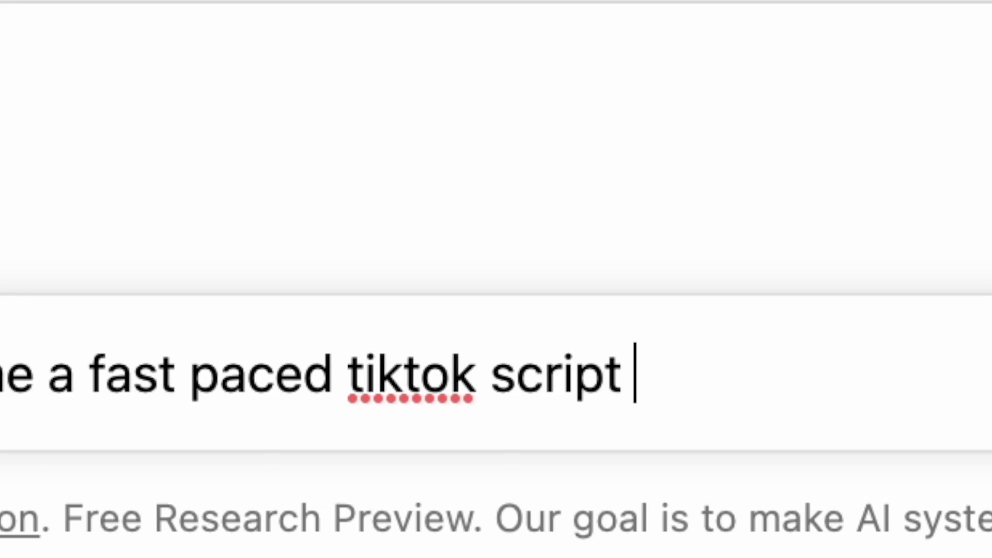
text(ased on this fact:)
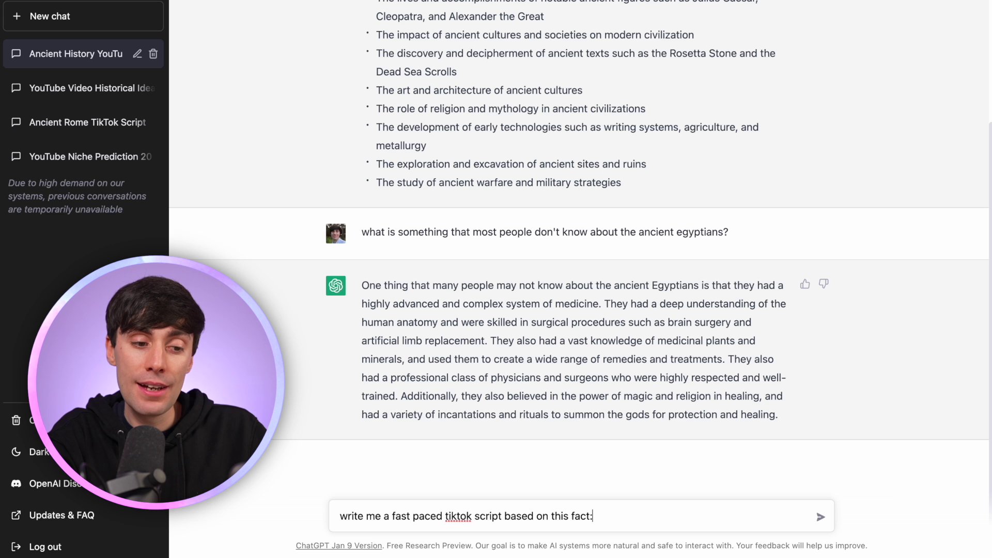
key(ctrl+v)
key(Return)
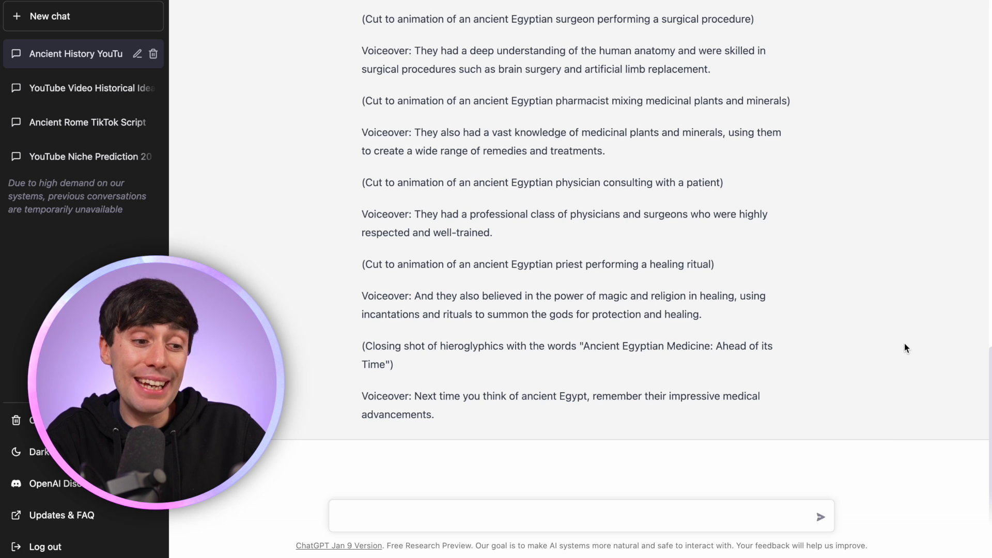
scroll(905, 346, up, 3)
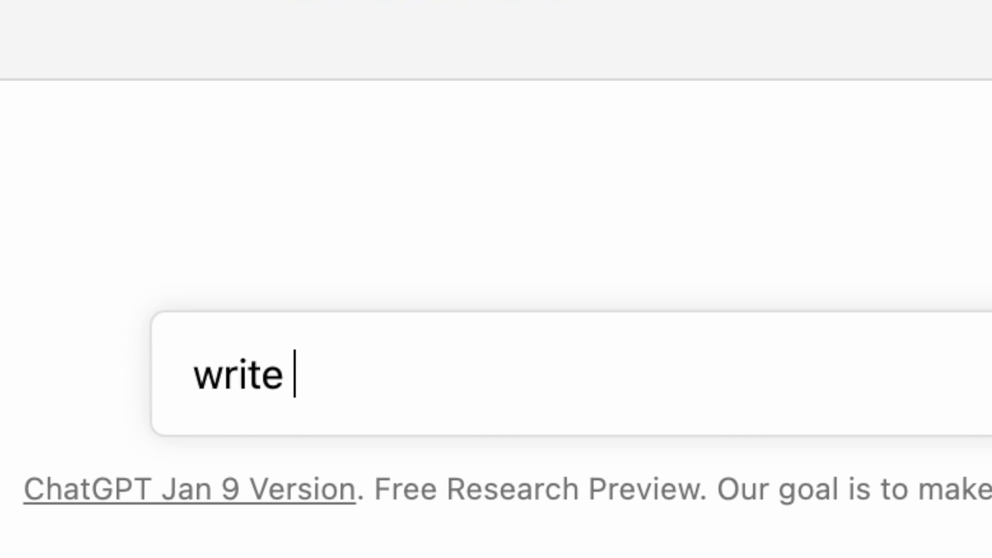
- Start typing 'write me a fast paced and short tiktok script based on this fact' in ChatGPT
text(me a fast paced and short )
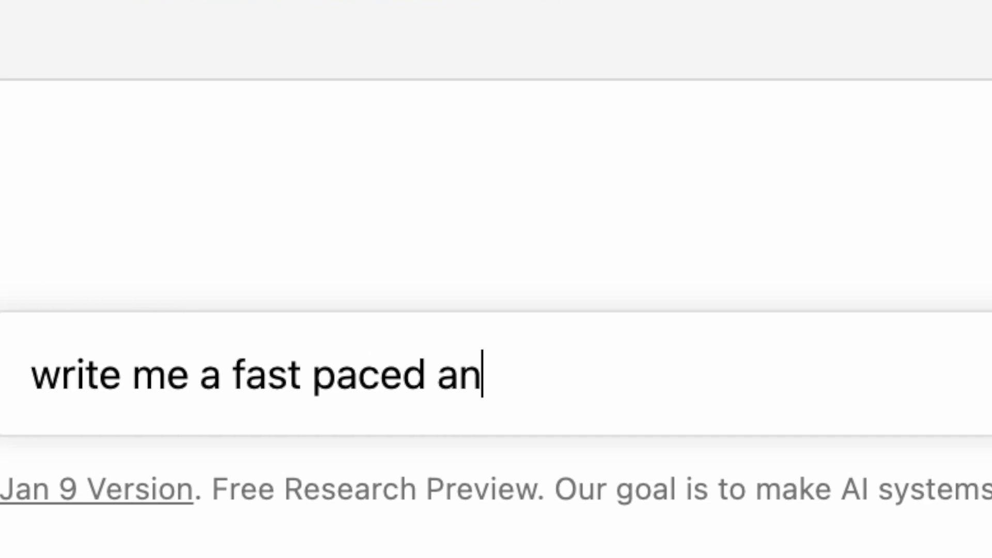
text(tiktok script based )
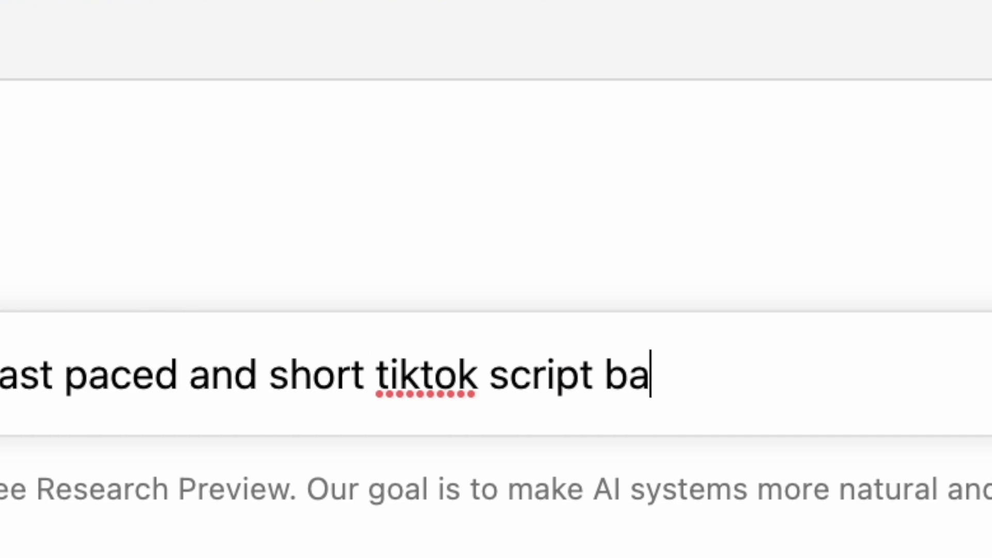
text(on this fa)
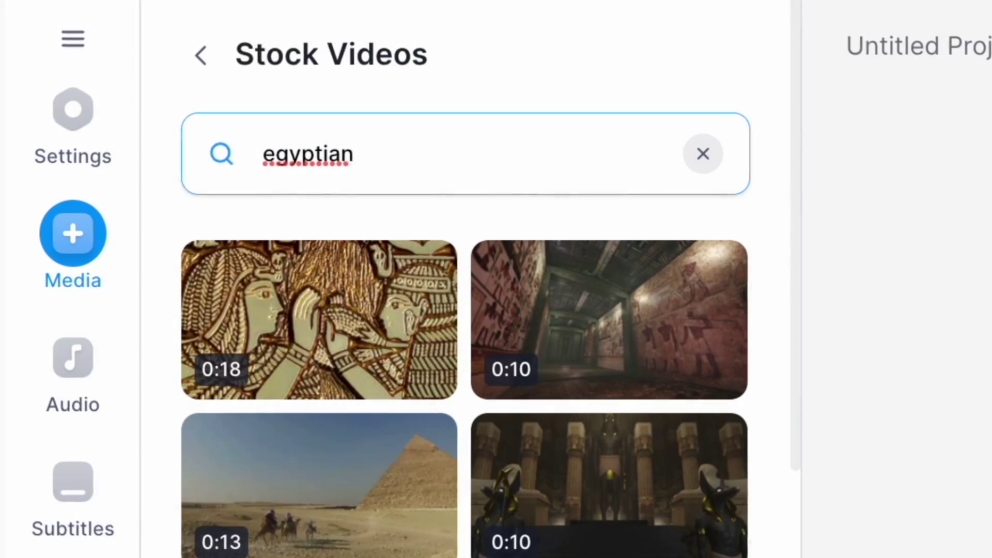
- Create a new VEED.IO project from a blank canvas
mouse_move(365, 328)
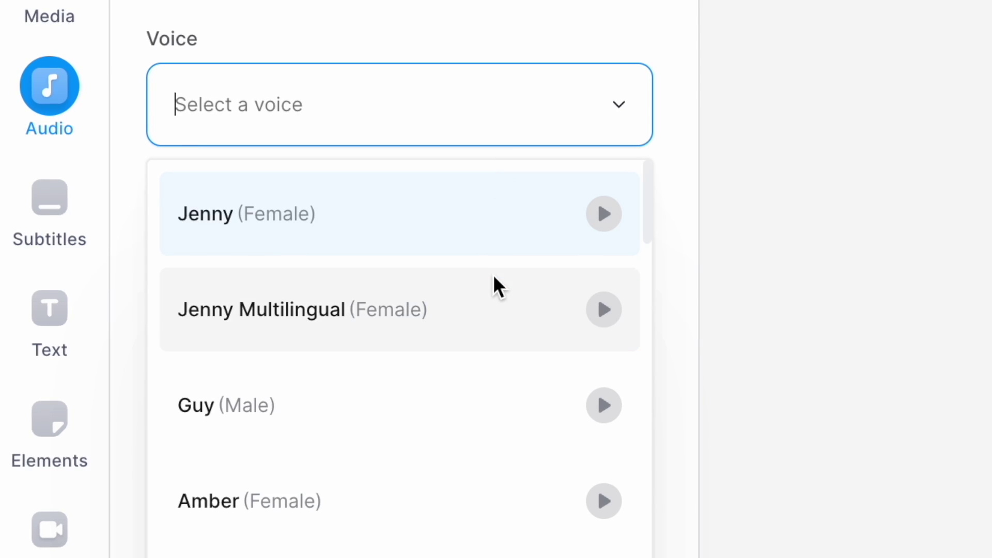
scroll(492, 274, down, 4)
scroll(493, 273, down, 4)
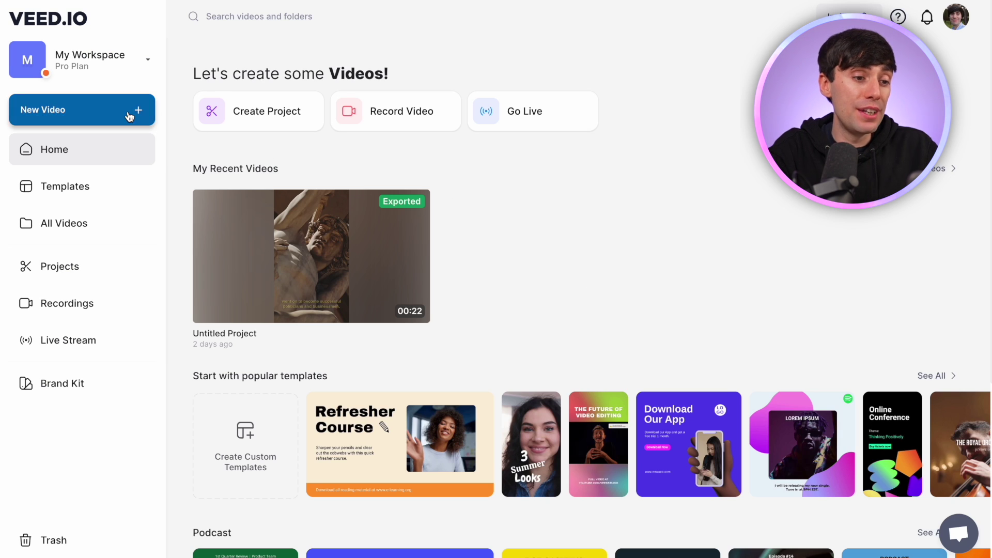
click(129, 116)
click(105, 158)
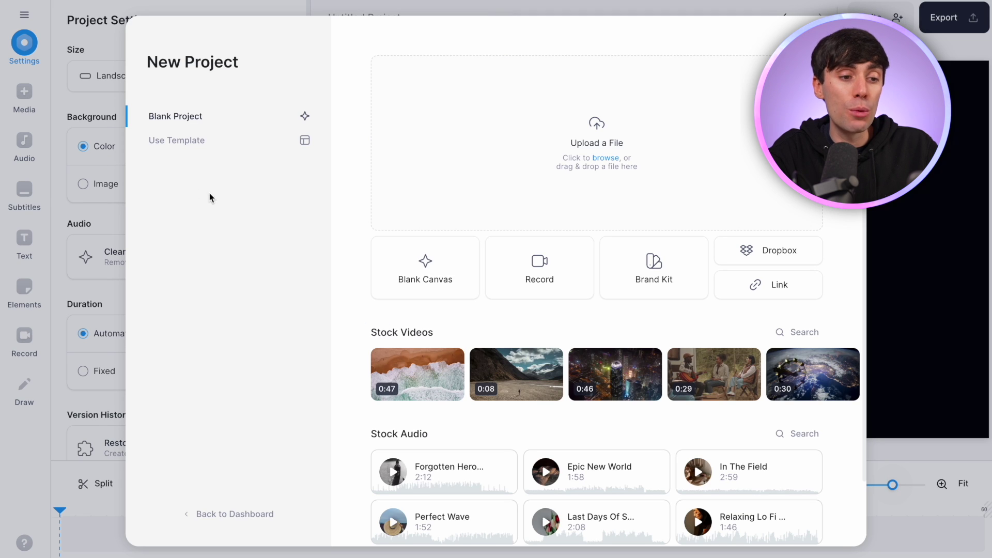
click(450, 264)
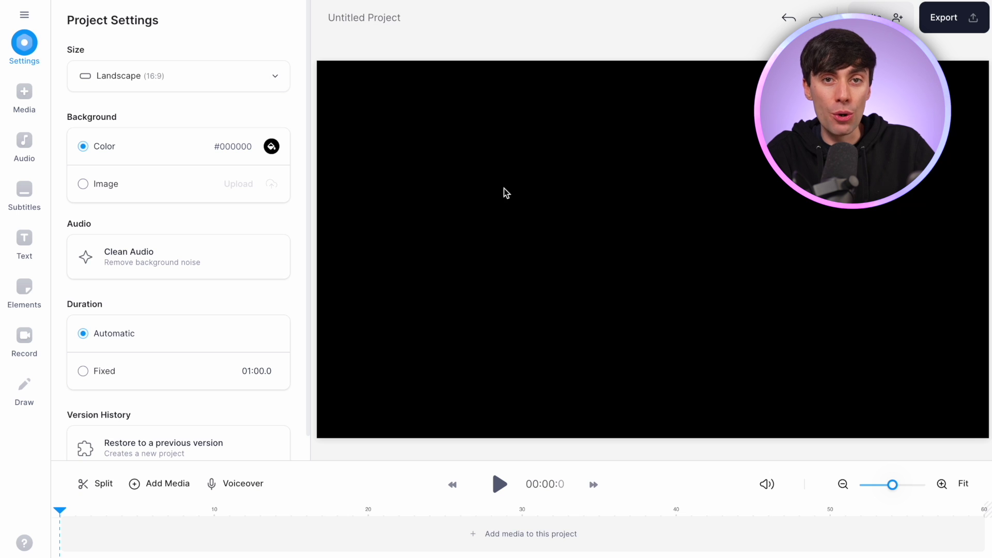
- Set the canvas size to YouTube Short (9:16) and bring up the audio options
click(275, 91)
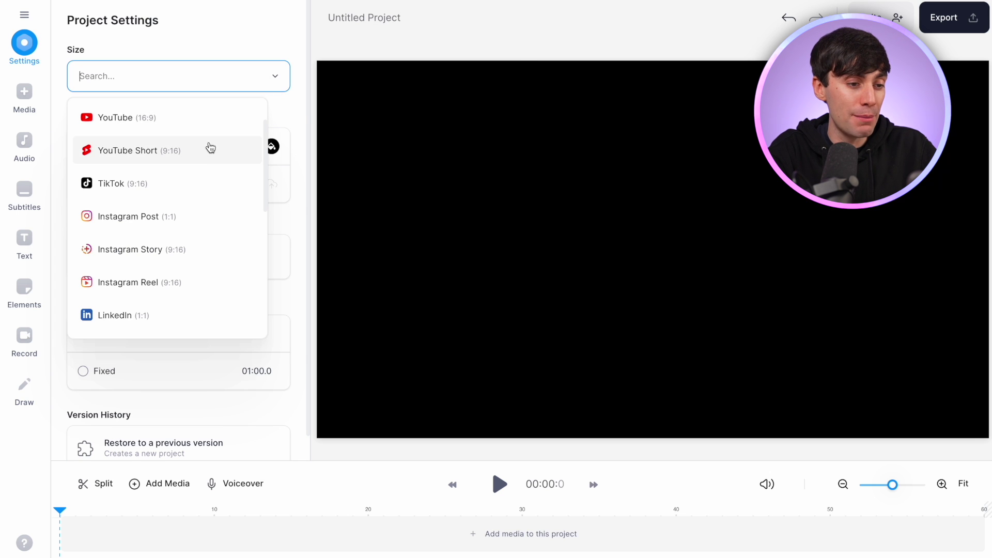
click(199, 151)
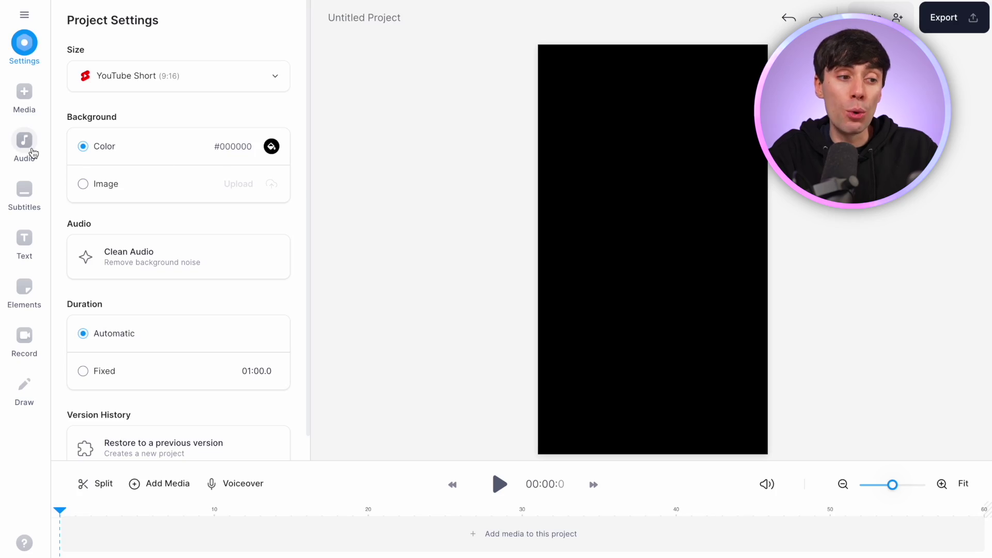
click(26, 145)
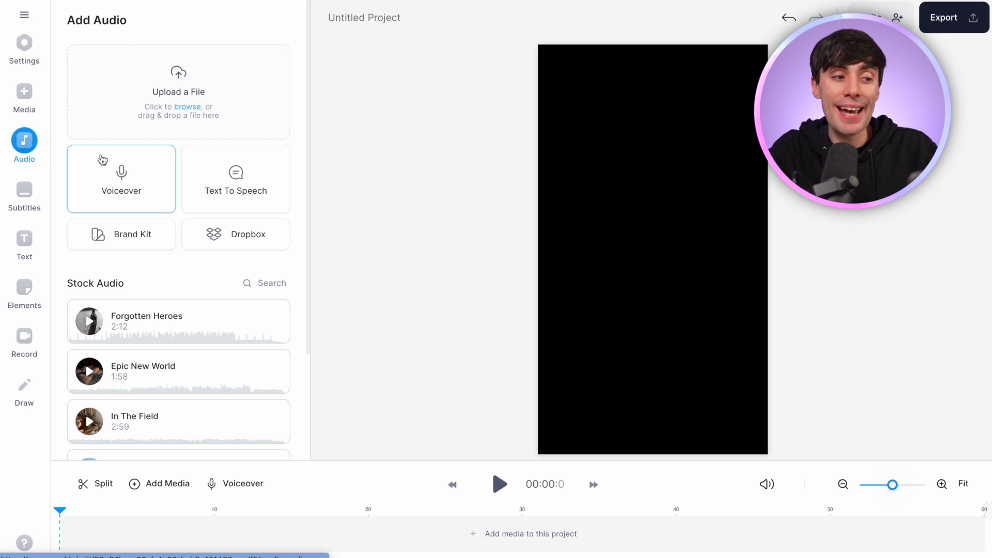
- Start a text-to-speech voiceover with English (GB) as the language and list its voices
click(266, 180)
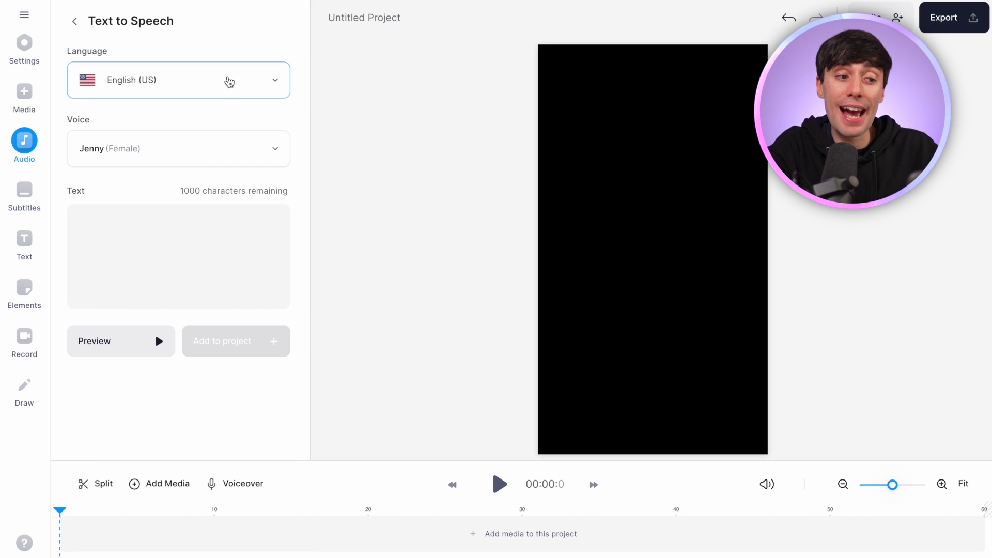
click(229, 83)
scroll(222, 153, down, 15)
click(196, 154)
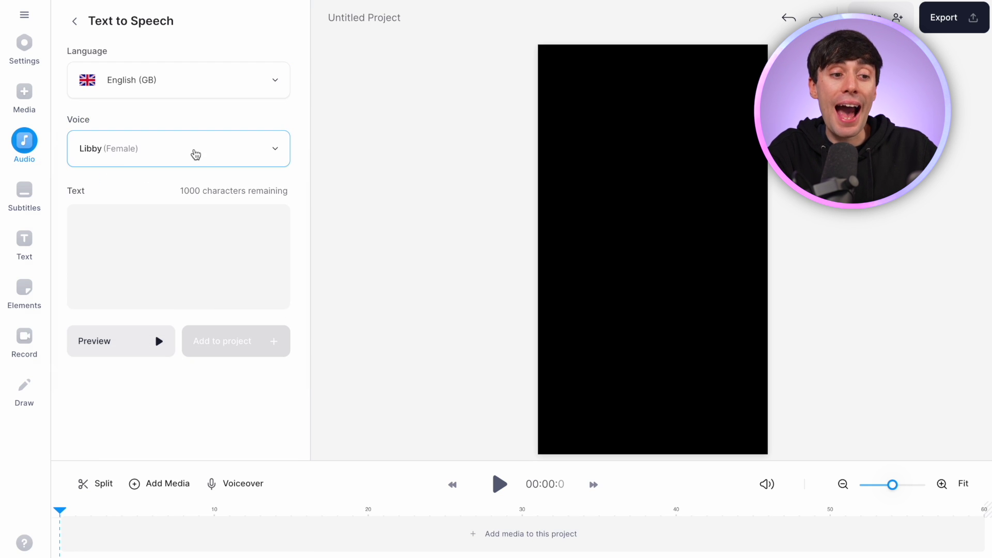
click(245, 154)
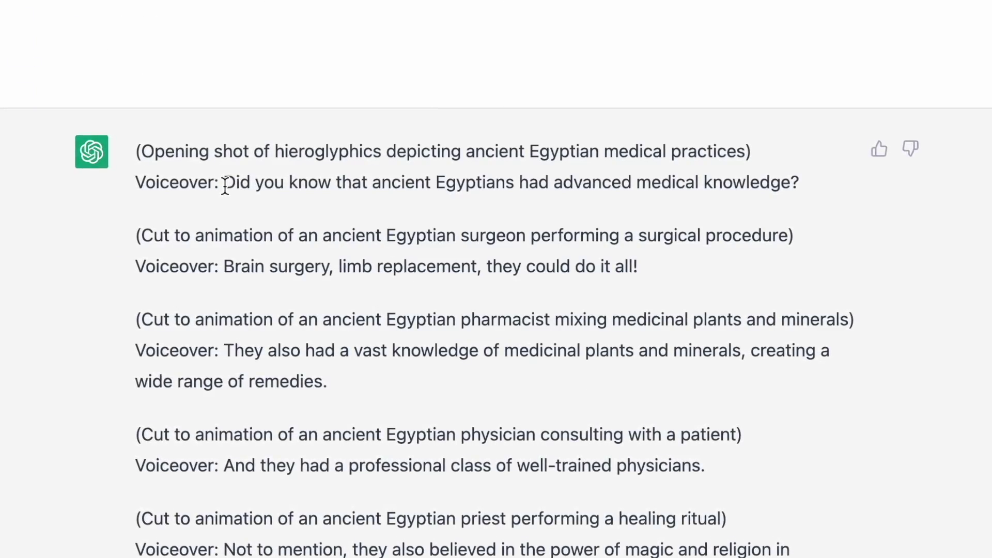
- Add 'Did you know that ancient Egyptians had advanced medical knowledge?' as a 3.3-second Elliot voiceover
drag(223, 183, 780, 204)
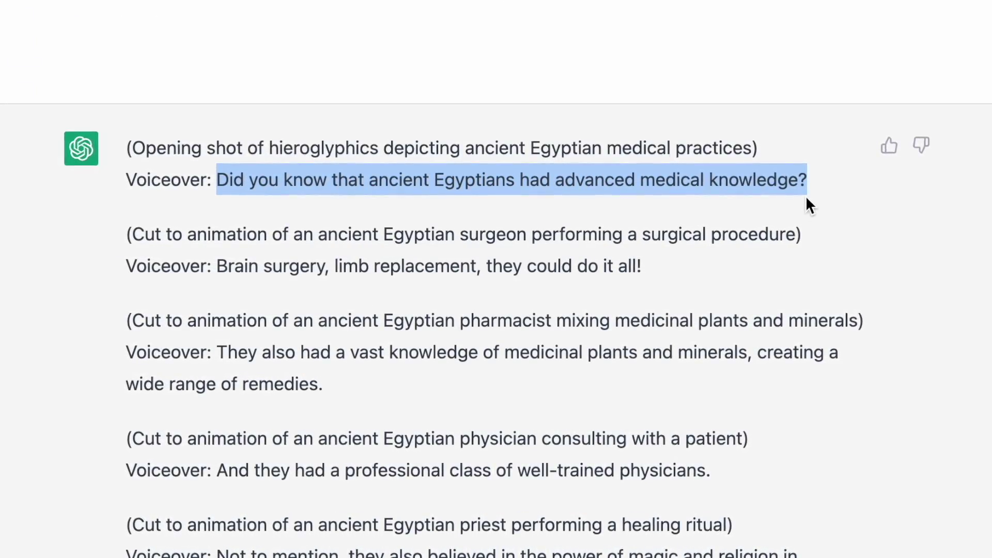
text(Did you know that ancient Egyptians had advanced medical knowledge?)
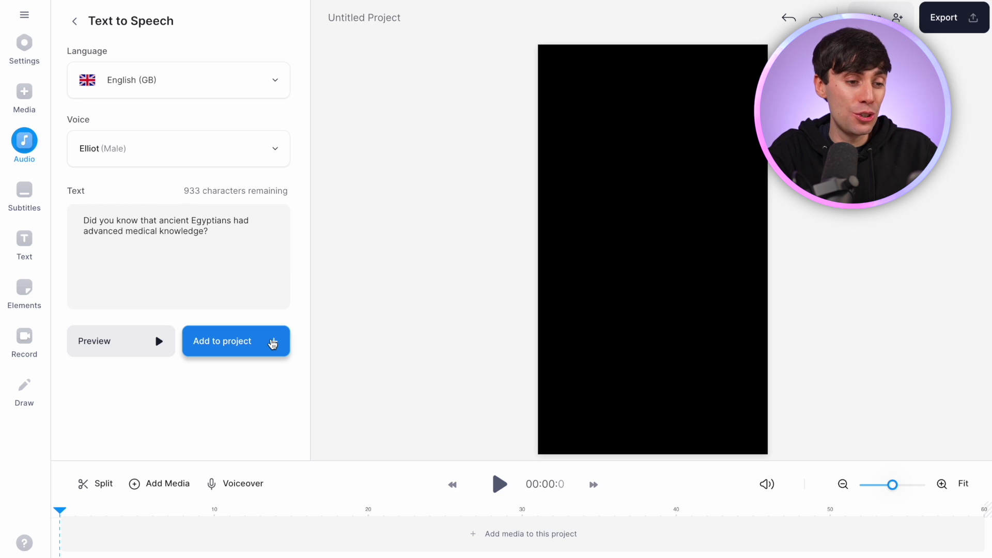
click(272, 344)
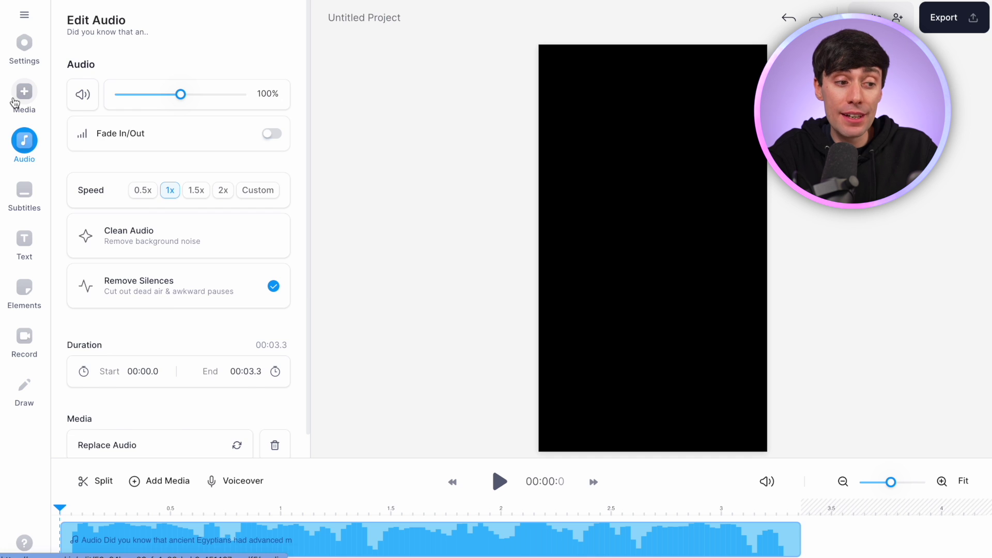
click(25, 94)
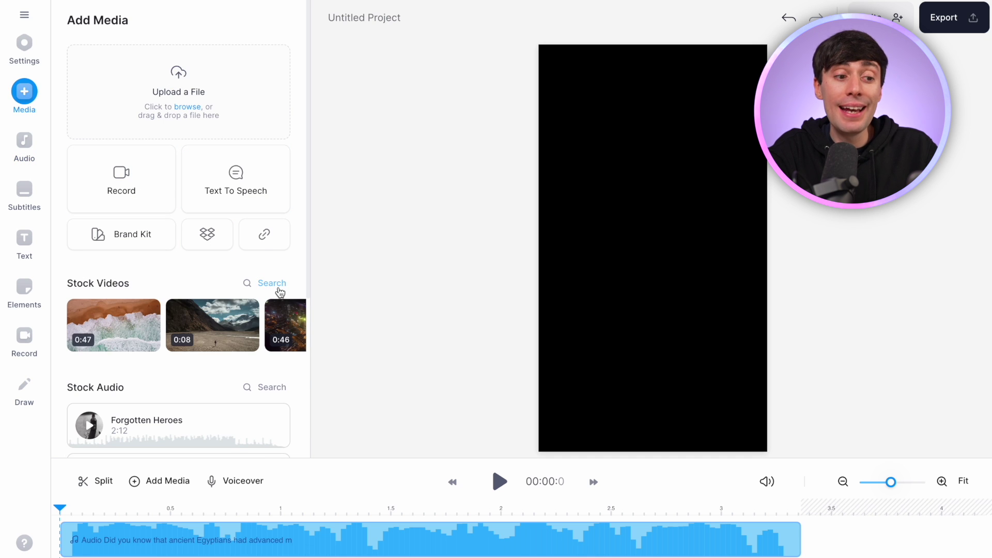
- Add a camel clip from a stock video search for 'egyp', stretched to fill the frame and trimmed to about 3 seconds
click(272, 283)
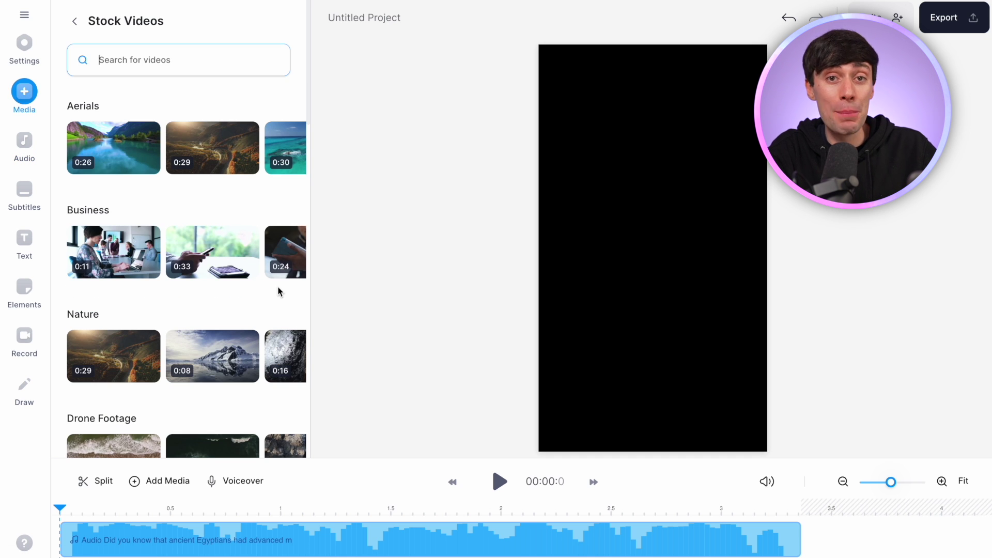
text(egyptian)
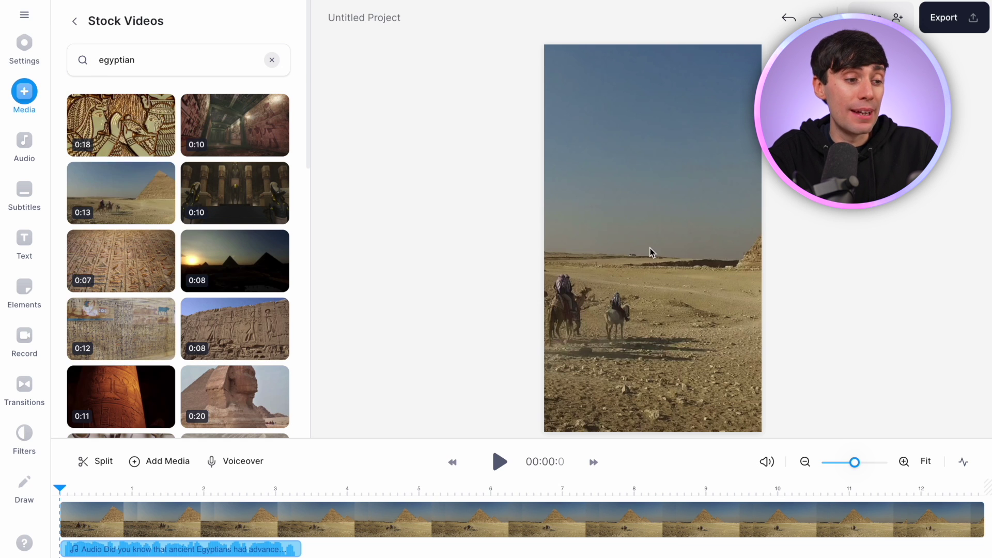
click(652, 253)
mouse_move(761, 239)
mouse_down()
mouse_move(835, 248)
mouse_move(774, 243)
mouse_up()
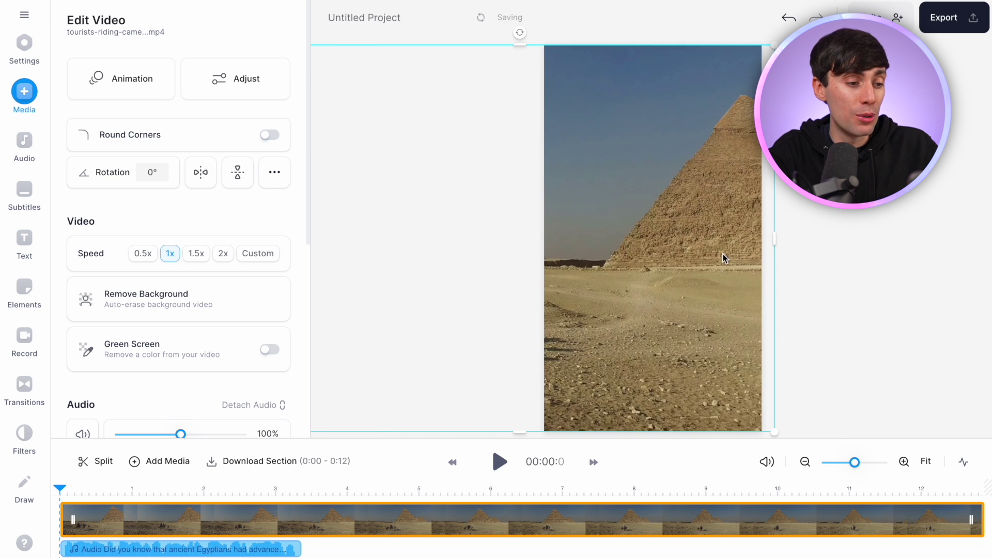
click(500, 461)
click(386, 532)
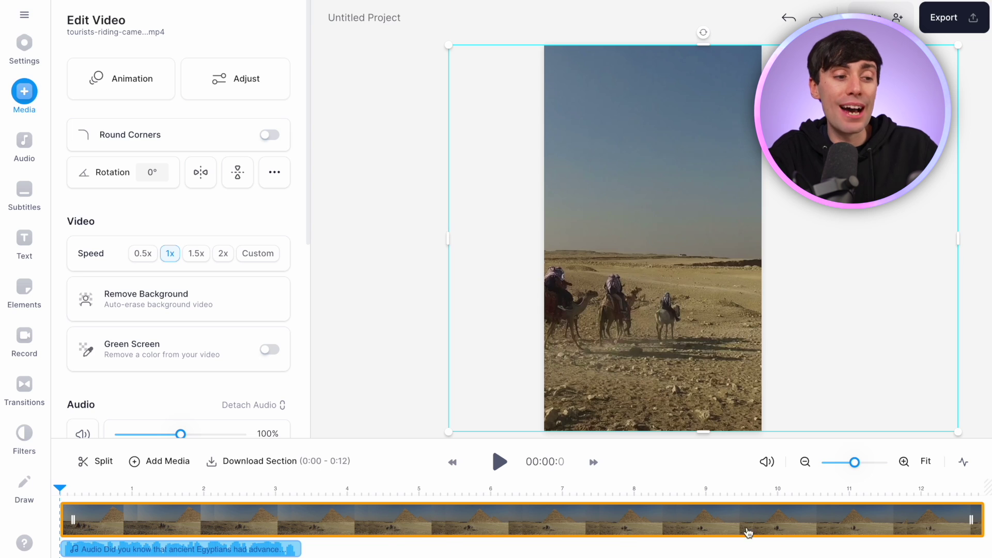
drag(929, 518, 284, 518)
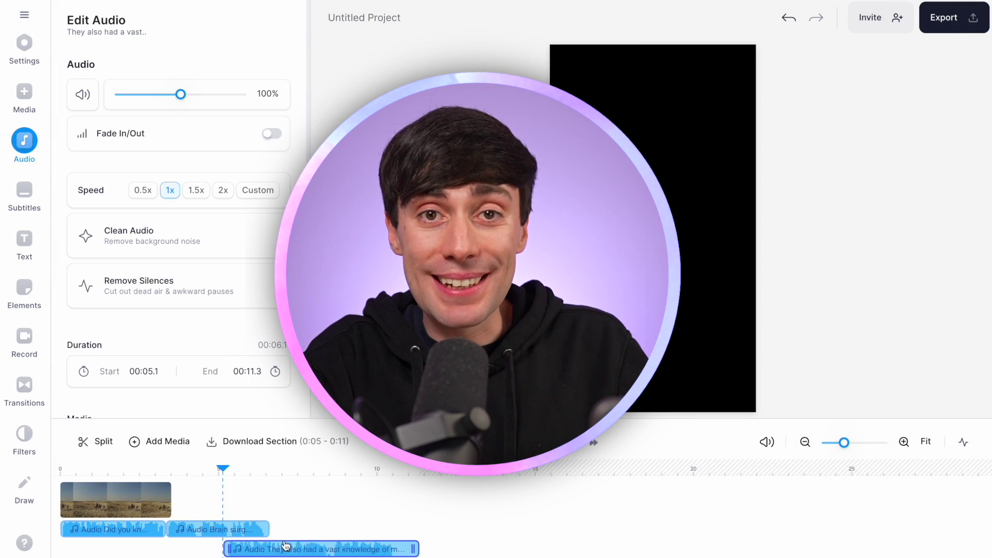
- Add the next voiceover line plus glowing-hand and tomb-corridor clips, then fit the 22-second timeline into view
drag(286, 546, 333, 548)
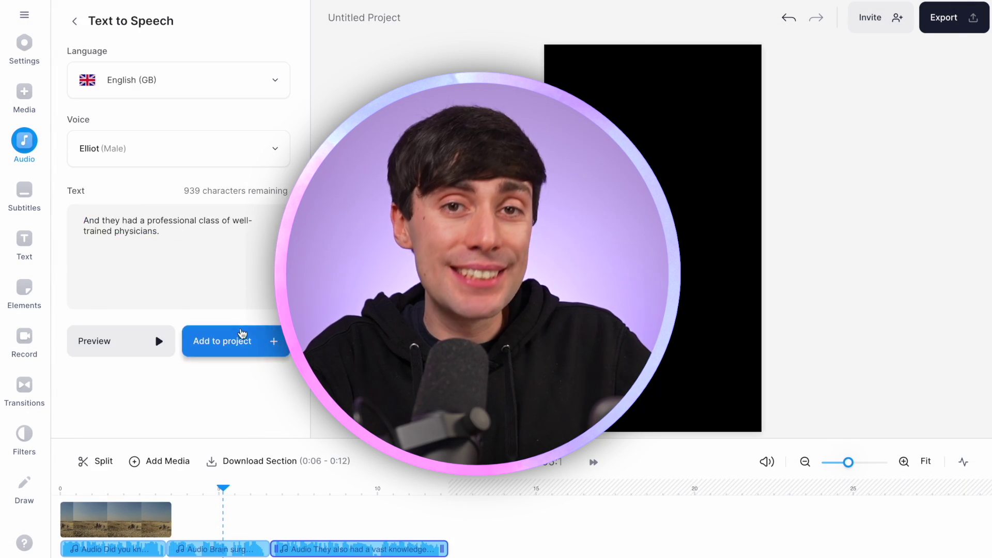
click(239, 339)
click(468, 549)
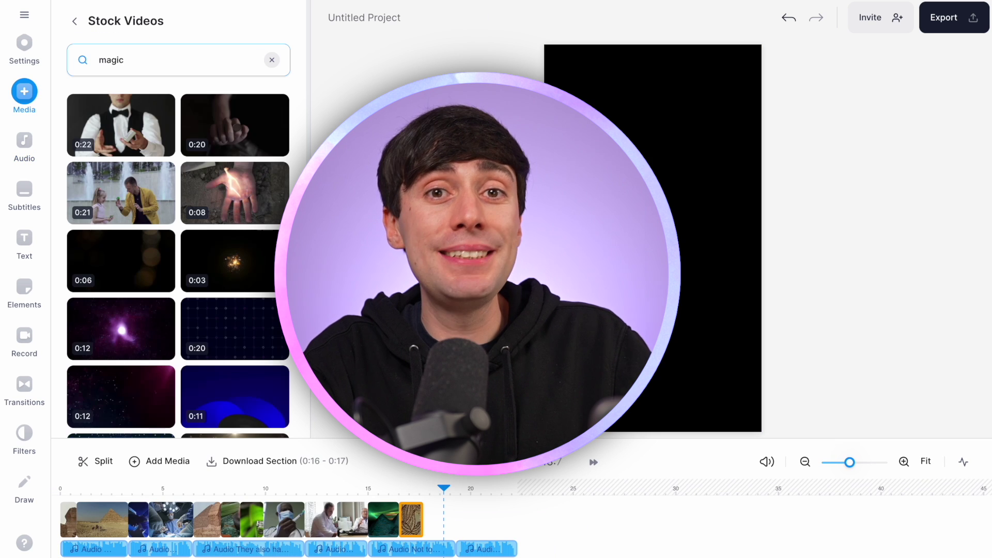
click(234, 195)
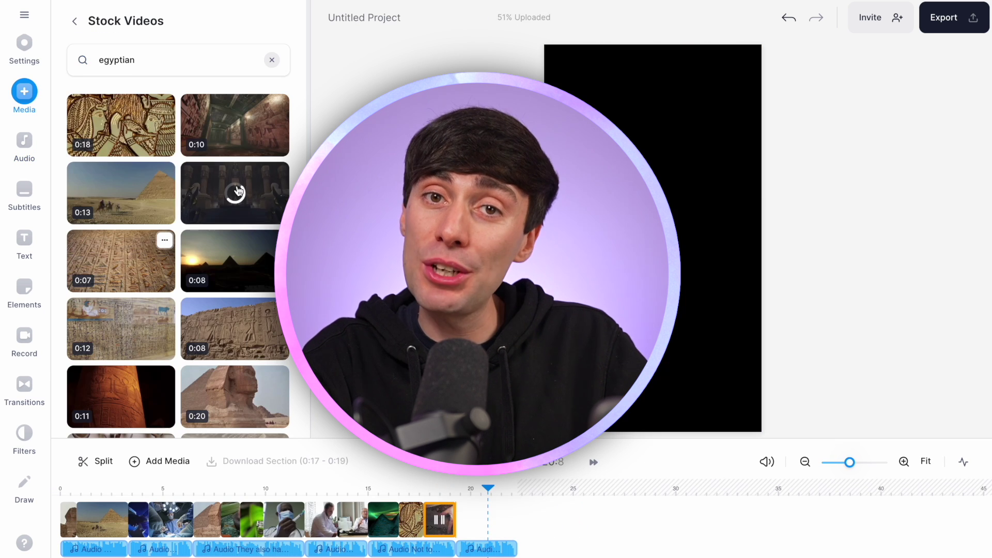
drag(235, 125, 517, 519)
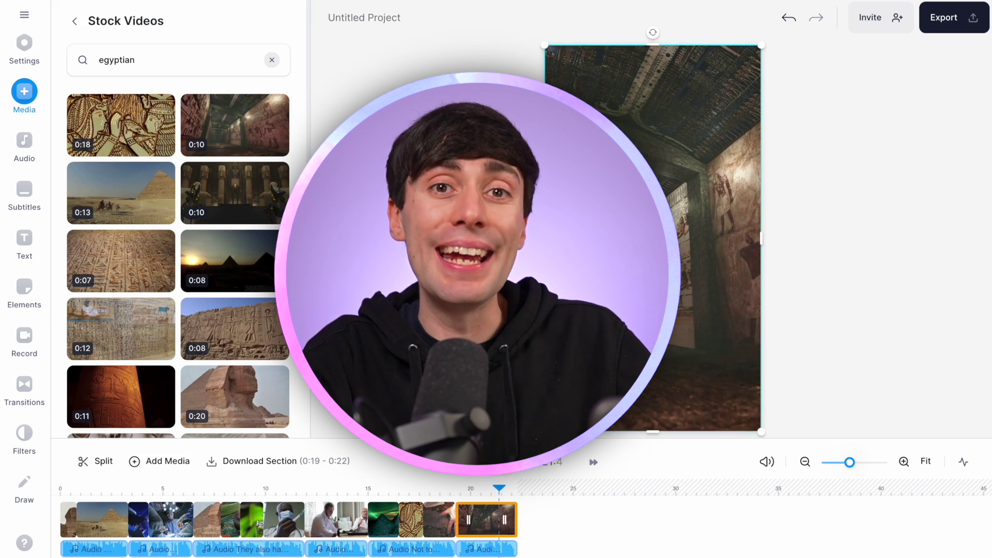
click(925, 461)
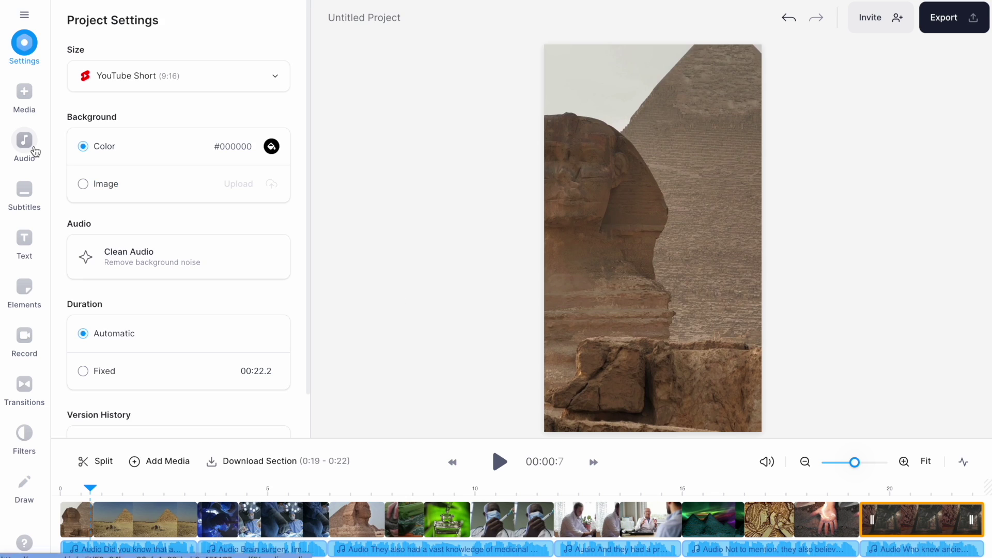
click(25, 142)
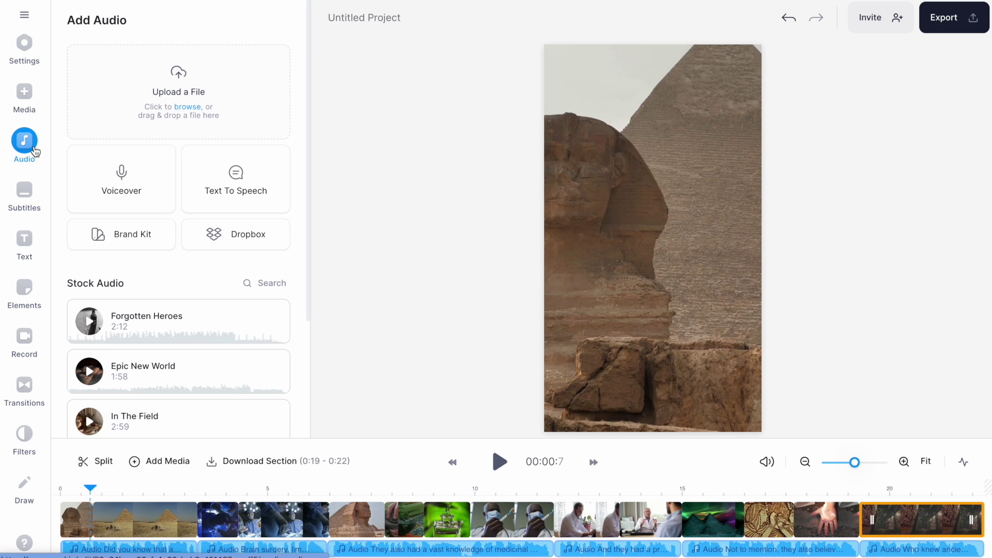
- Search stock audio for 'egypt', preview Middle Eastern Wizards, and add it as background music
click(272, 284)
text(egypt)
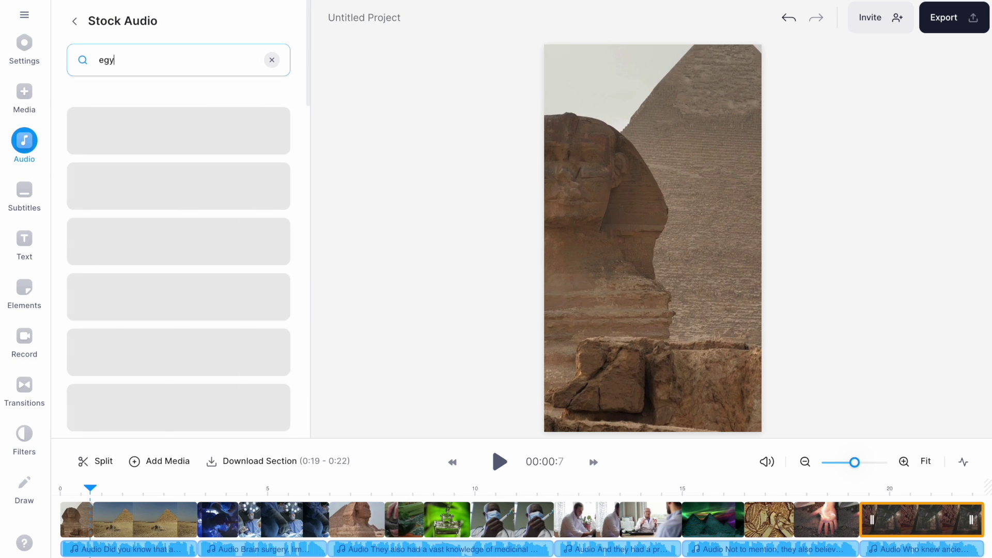
click(90, 303)
click(92, 300)
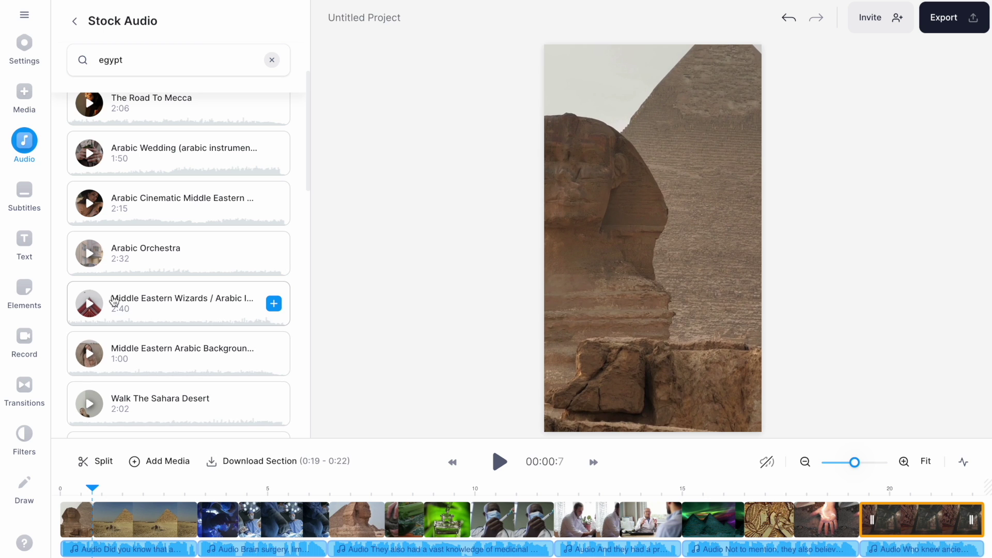
click(273, 304)
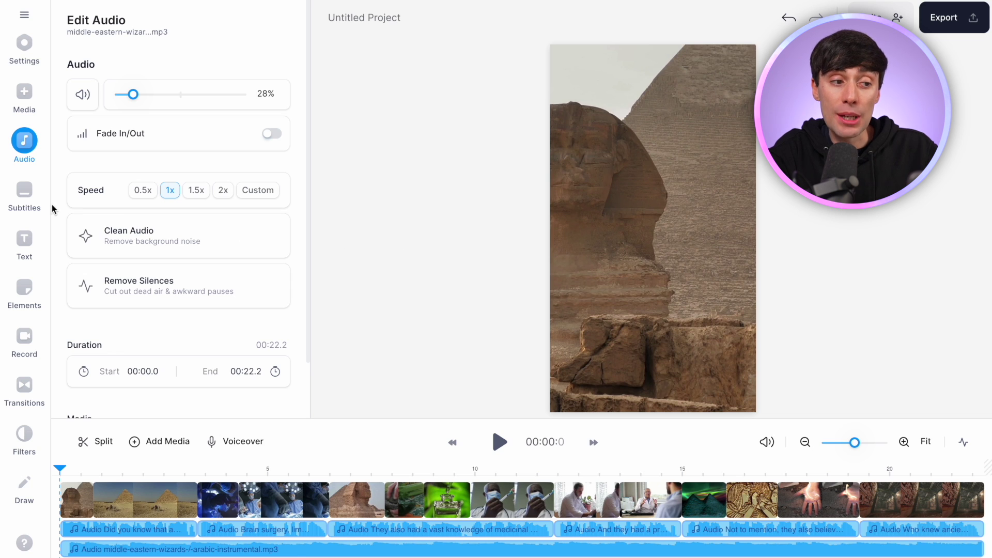
- Auto-generate English subtitles from the first voiceover clip
click(48, 206)
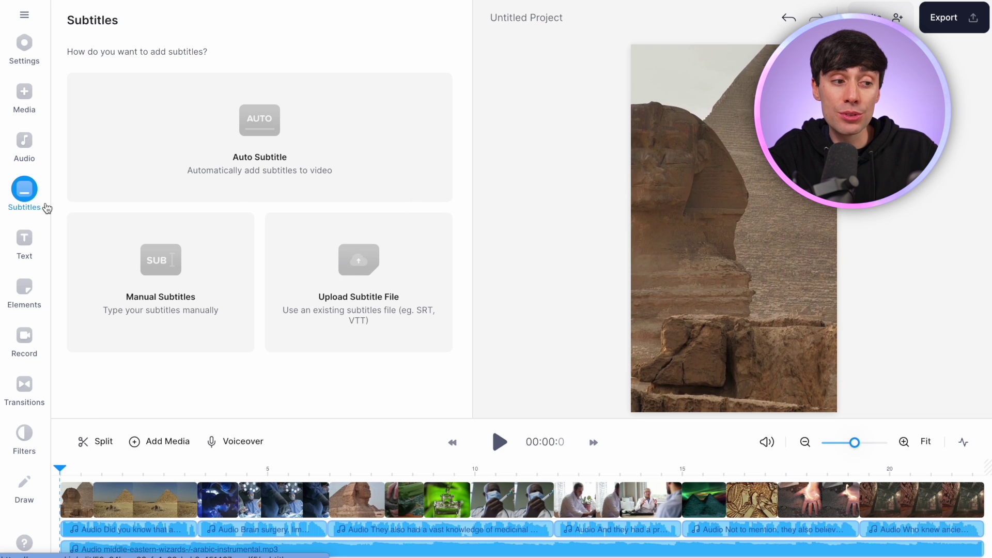
click(171, 197)
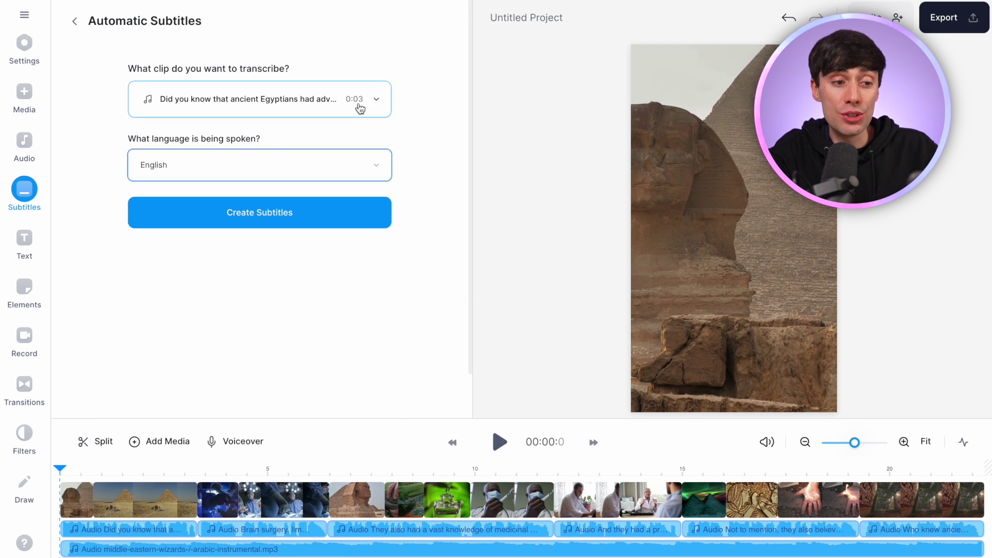
click(360, 108)
click(348, 140)
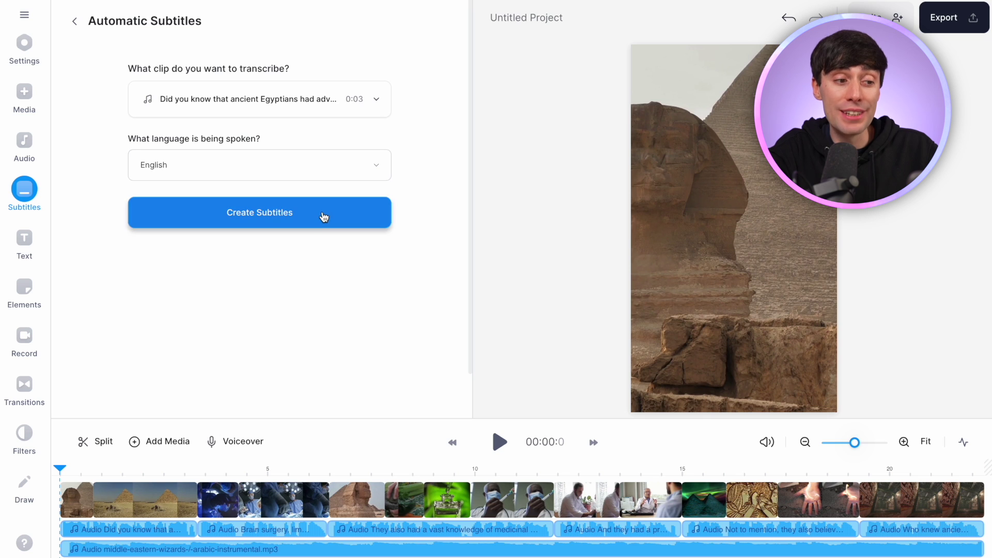
click(324, 215)
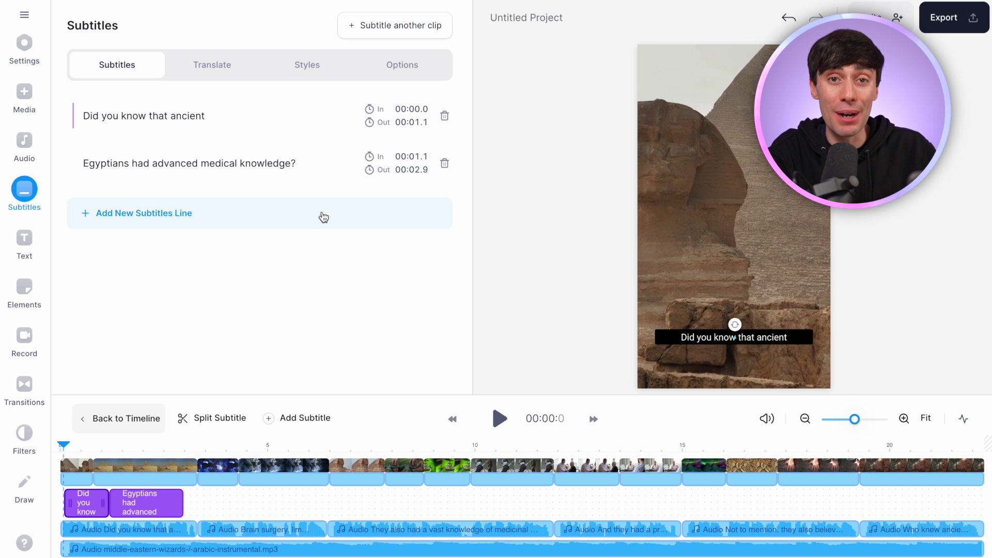
- Style the subtitles with the dark highlight preset and yellow #ffe069 text
click(308, 82)
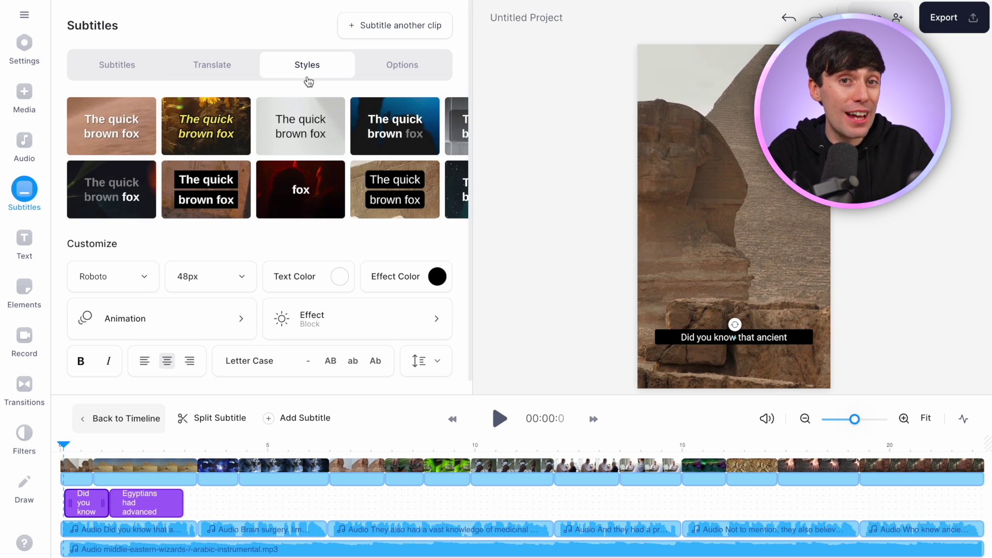
click(106, 184)
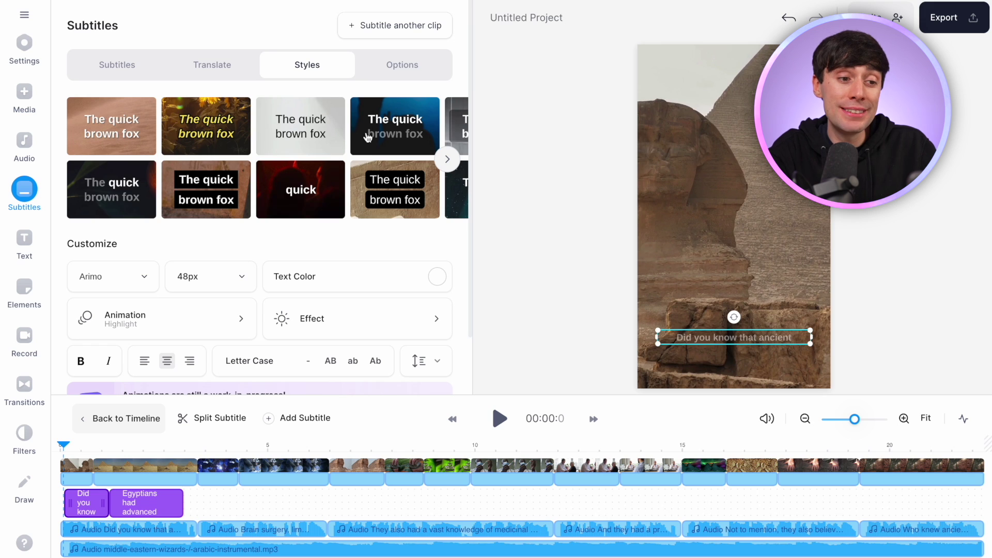
click(380, 274)
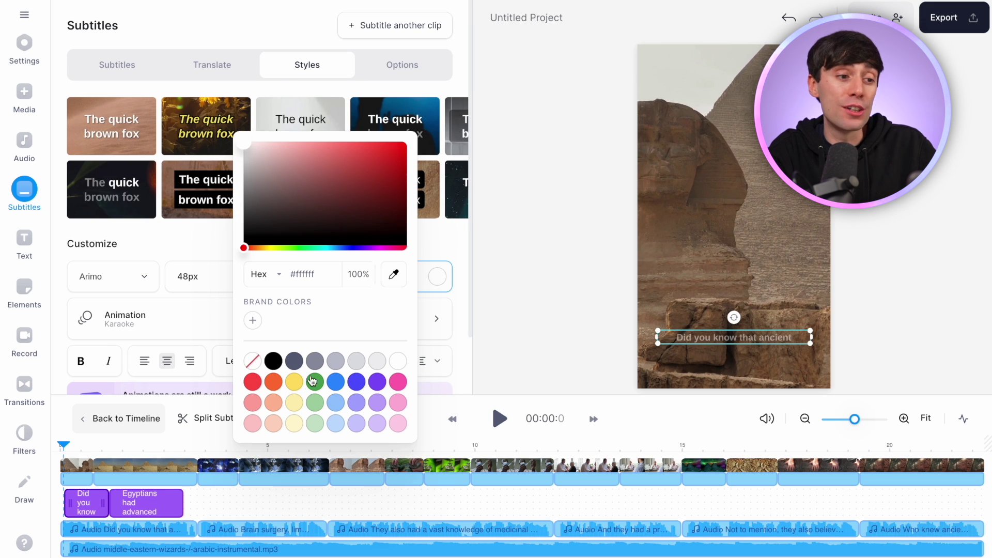
click(294, 382)
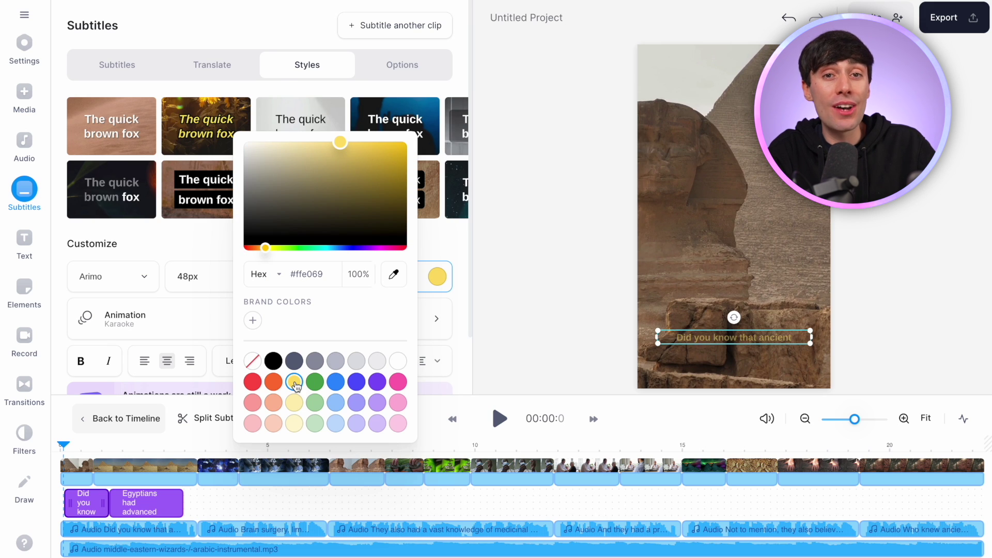
click(443, 245)
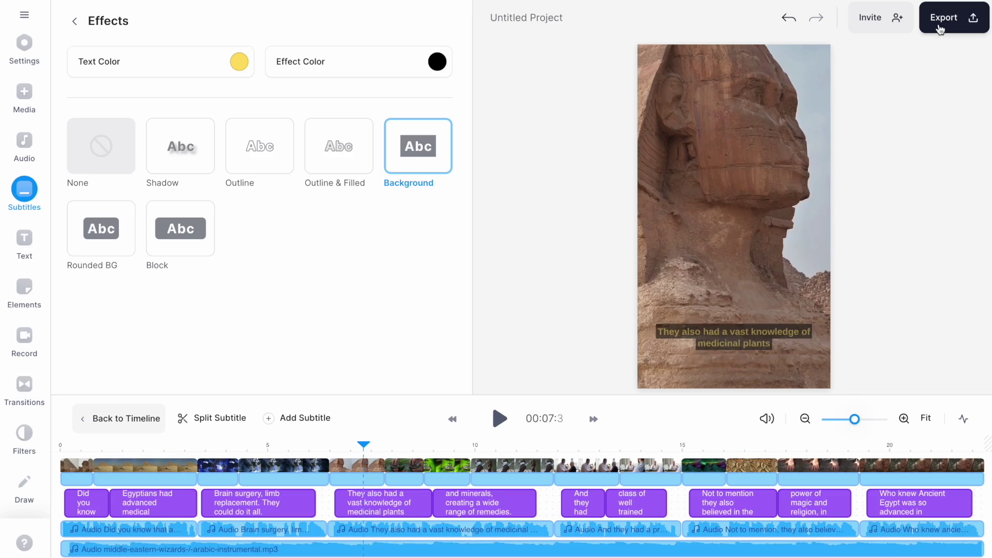
- Export the video with burned-in subtitles and replay the rendered result
click(940, 23)
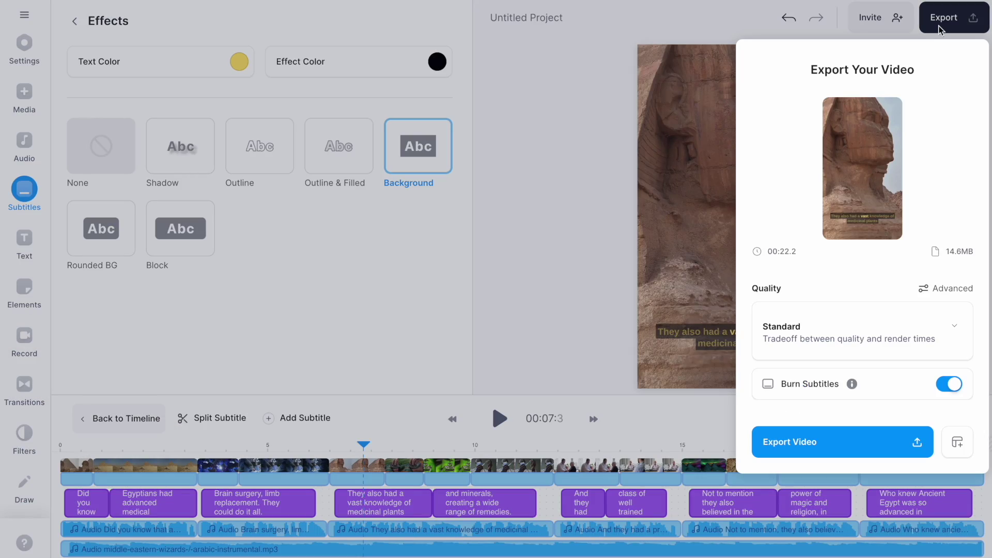
click(886, 441)
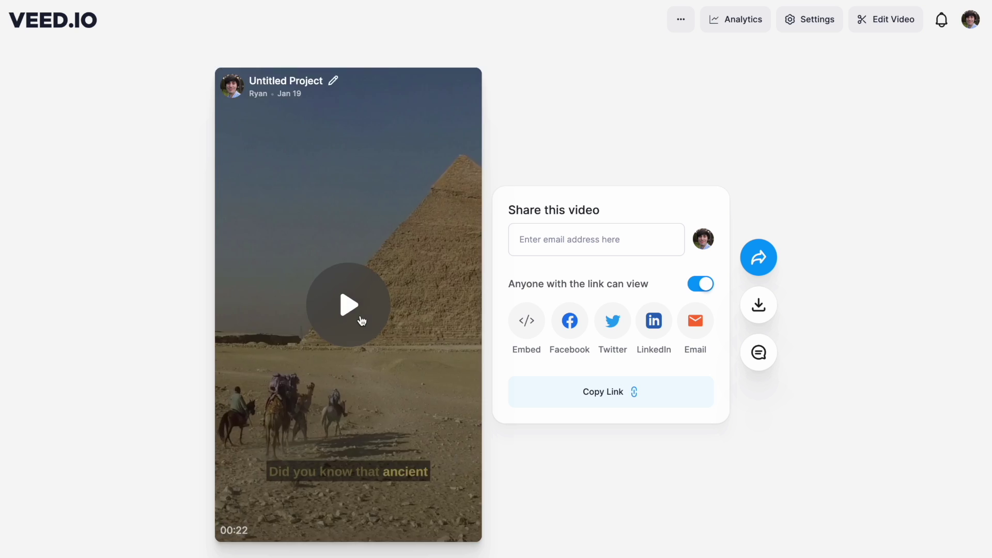
click(361, 317)
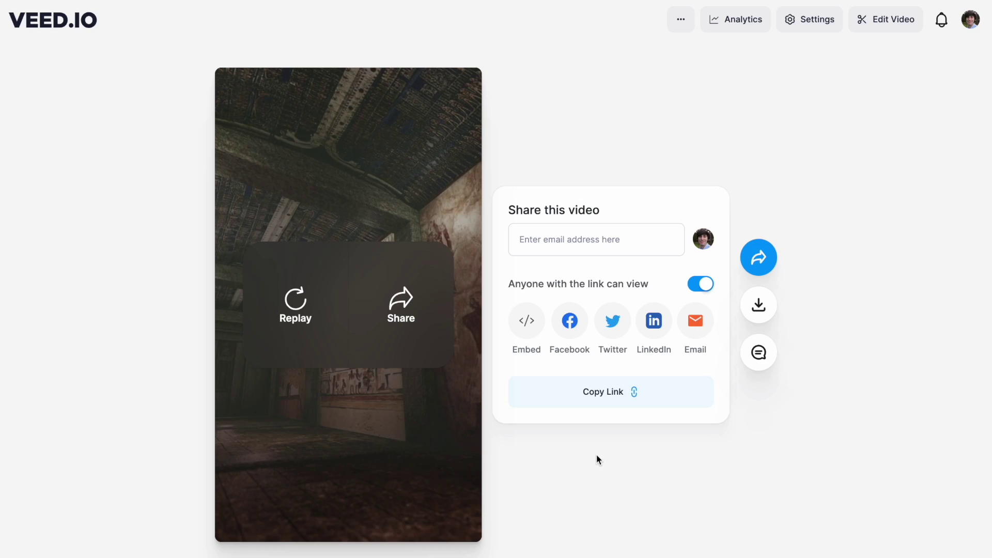
- Download the video as MP4 and drop egyptians.mp4 into YouTube Studio's upload dialog
click(758, 309)
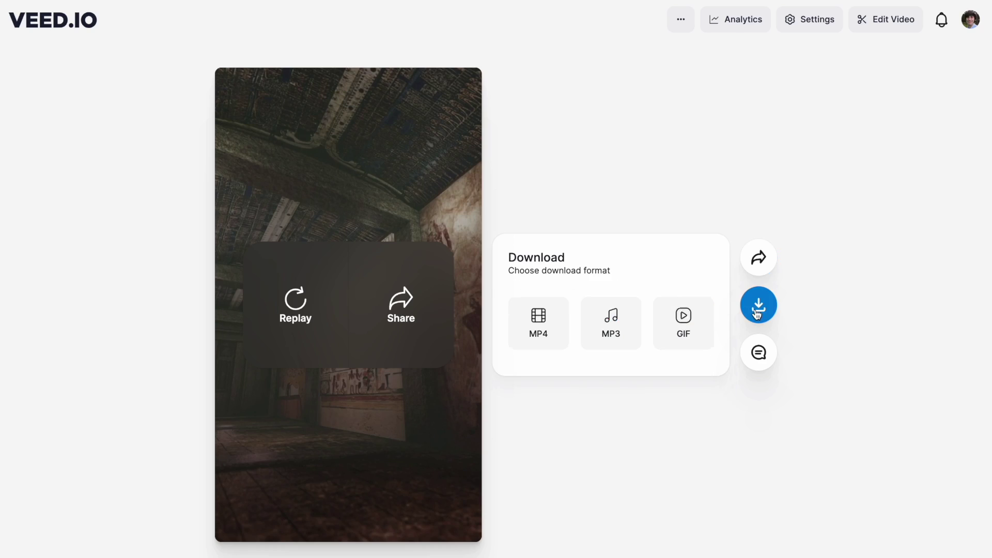
click(541, 341)
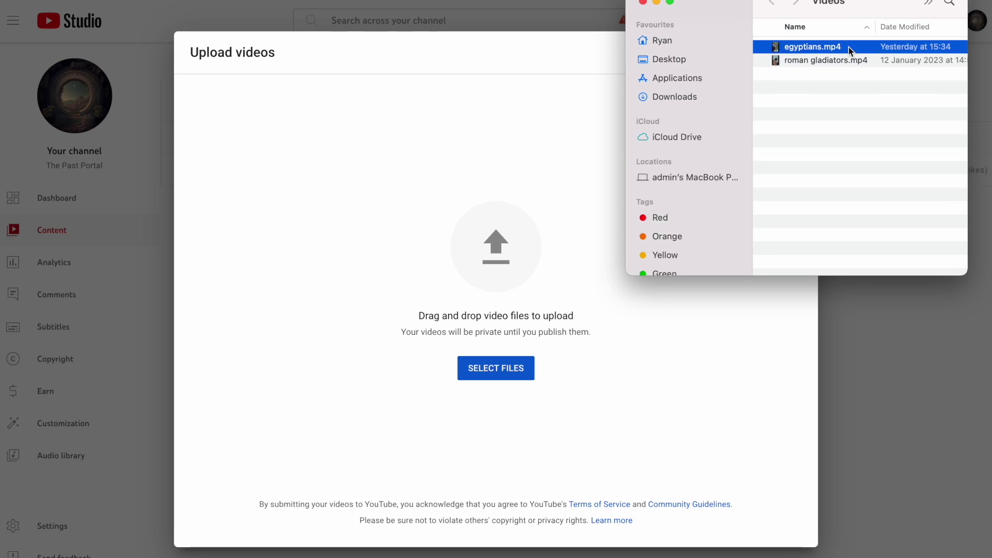
drag(821, 45, 492, 264)
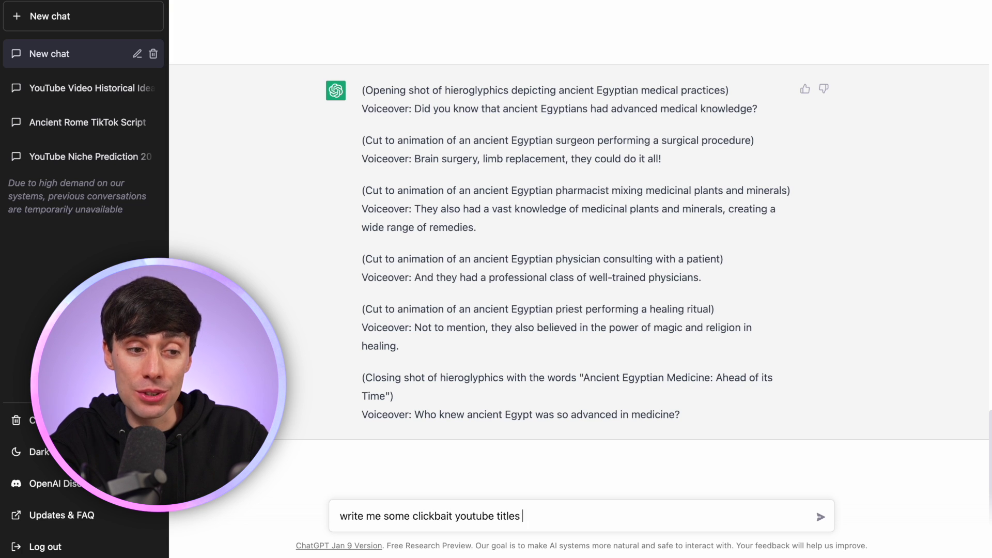
- Paste the Egyptian medicine script into the clickbait-titles prompt, send it, and scroll the reply
text((Opening shot of hieroglyphics depicting ancient Egyptian medical practices) Voiceover: Did you know that ancient Egyptians had advanced medical knowledge?  (Cut to animation of an ancient Egyptian surgeon performing a surgical procedure) Voiceover: Brain surgery, limb replacement, they could do it all!  (Cut to animation of an ancient Egyptian pharmacist mixing medicinal plants and minerals) Voiceover: They also had a vast knowledge of medicinal plants and minerals, creating a wide range of remedies.  (Cut to animation of an ancient Egyptian physician consulting with a patient) Voiceover: And they had a professional class of well-trained physicians.  (Cut to animation of an ancient Egyptian priest performing a healing ritual) Voiceover: Not to mention, they also believed in the power of magic and religion in healing.  (Closing shot of hieroglyphics with the words "Ancient Egyptian Medicine: Ahead of its Time") Voiceover: Who knew ancient Egypt was so advanced in medicine?)
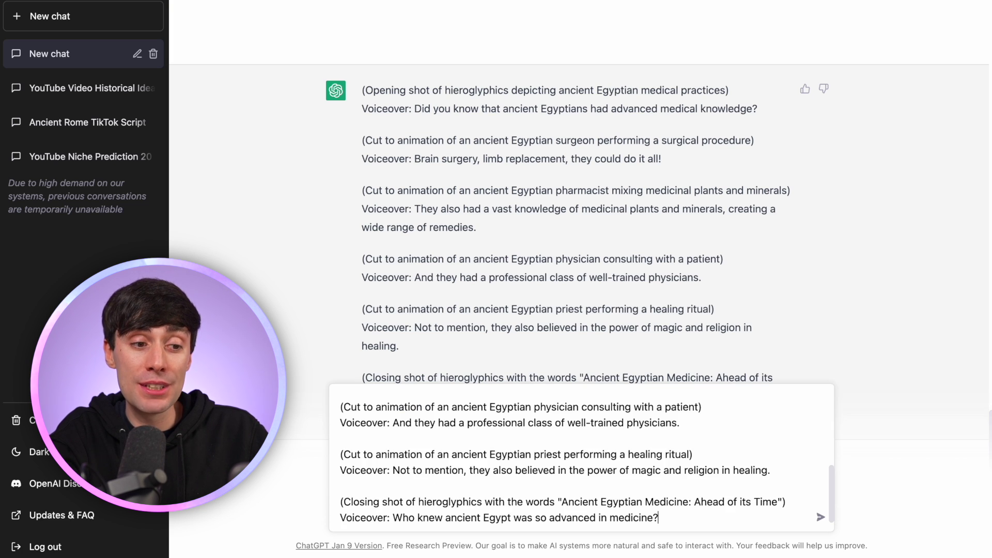
key(Return)
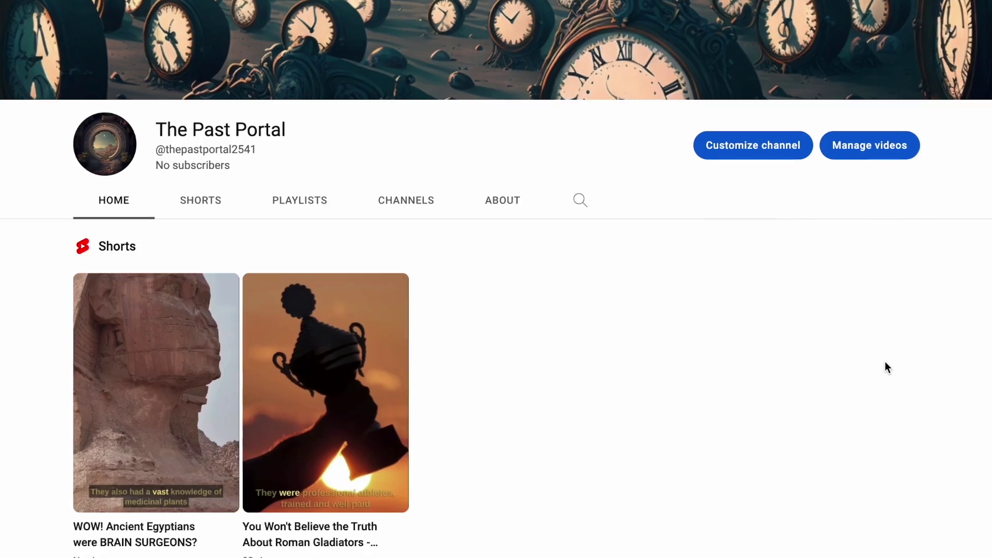
scroll(885, 361, down, 2)
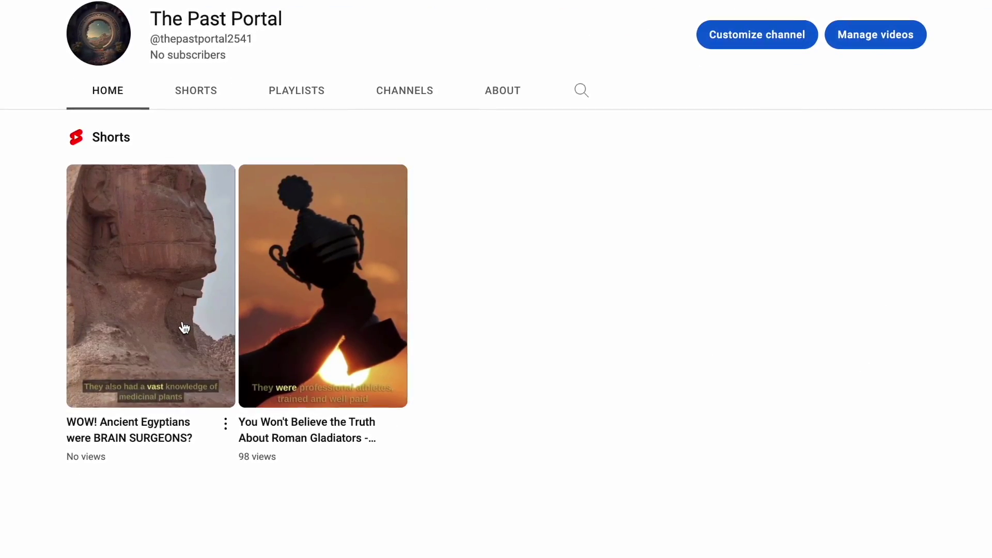